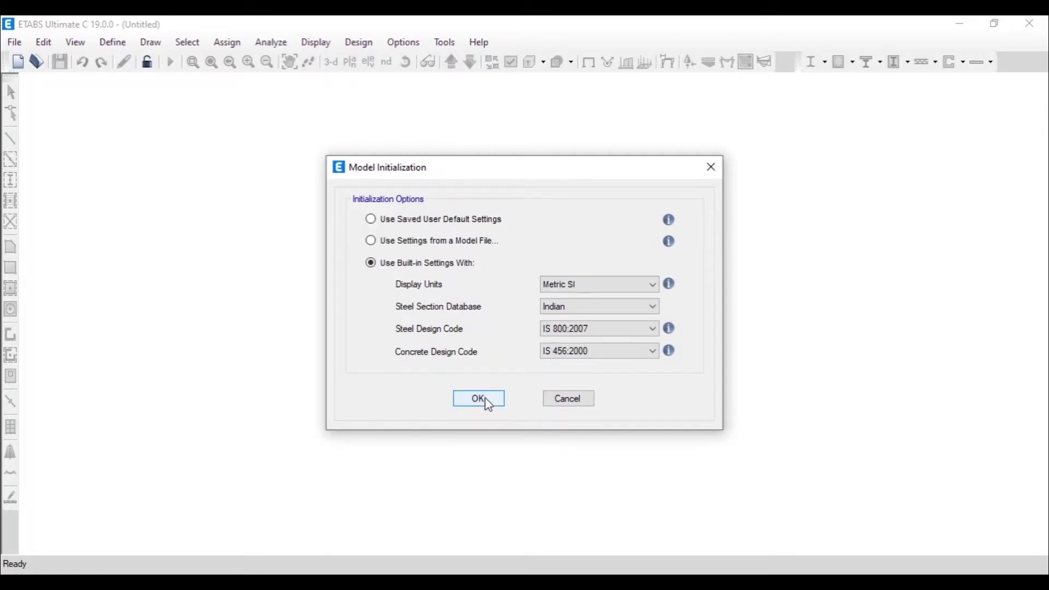
# Initialize the model with Metric SI units and Indian codes, and set the X and Y grid spacing to 3 m per the truss PDF
pyautogui.click(479, 400)
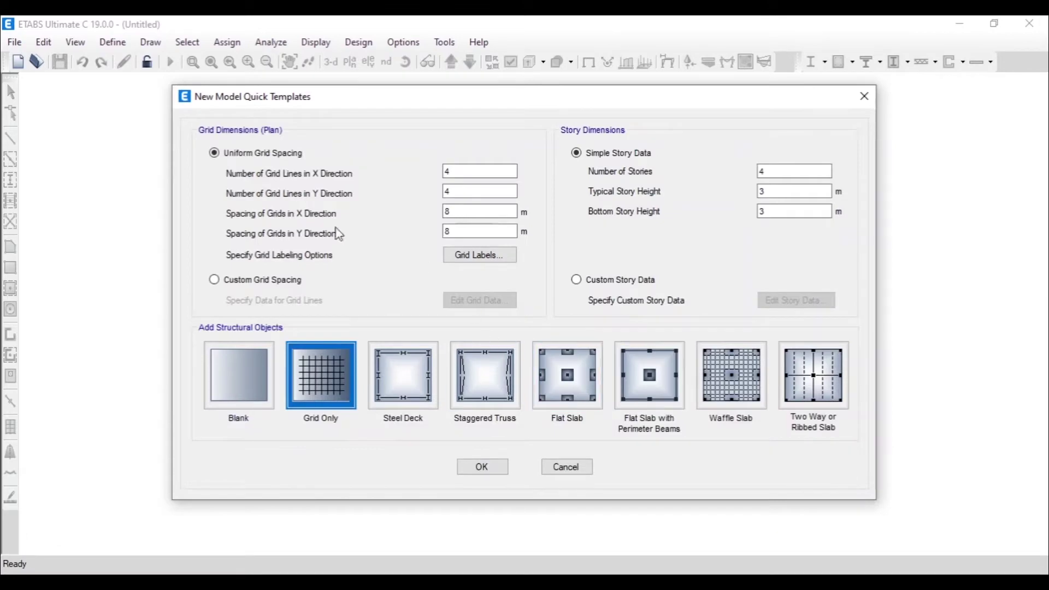
pyautogui.doubleClick(446, 212)
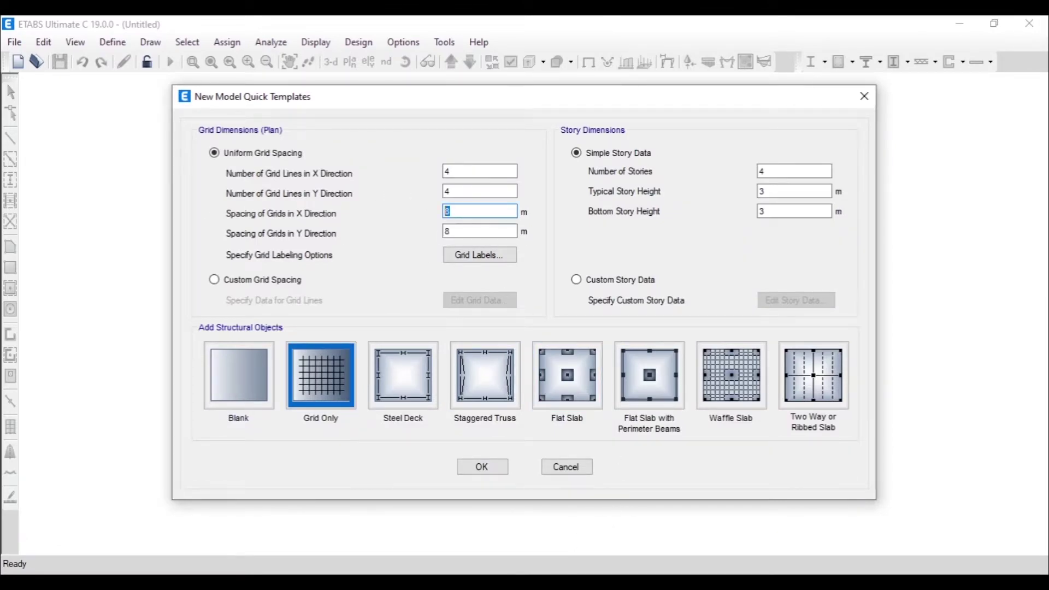
pyautogui.hotkey('alt', 'Tab')
pyautogui.scroll(-1, 411, 381)
pyautogui.scroll(1, 409, 370)
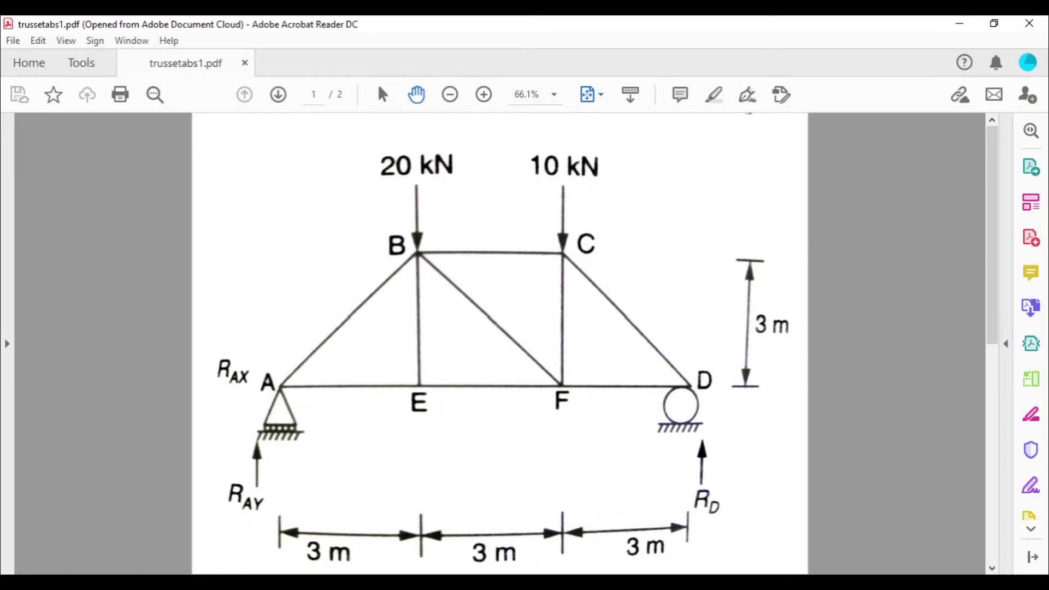
pyautogui.click(538, 583)
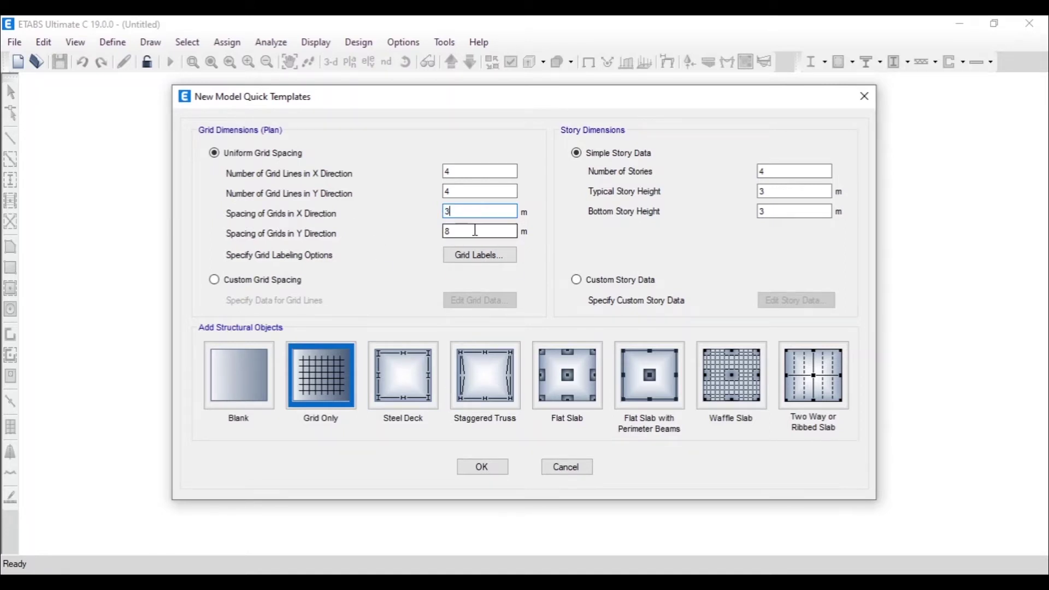
pyautogui.press('Tab')
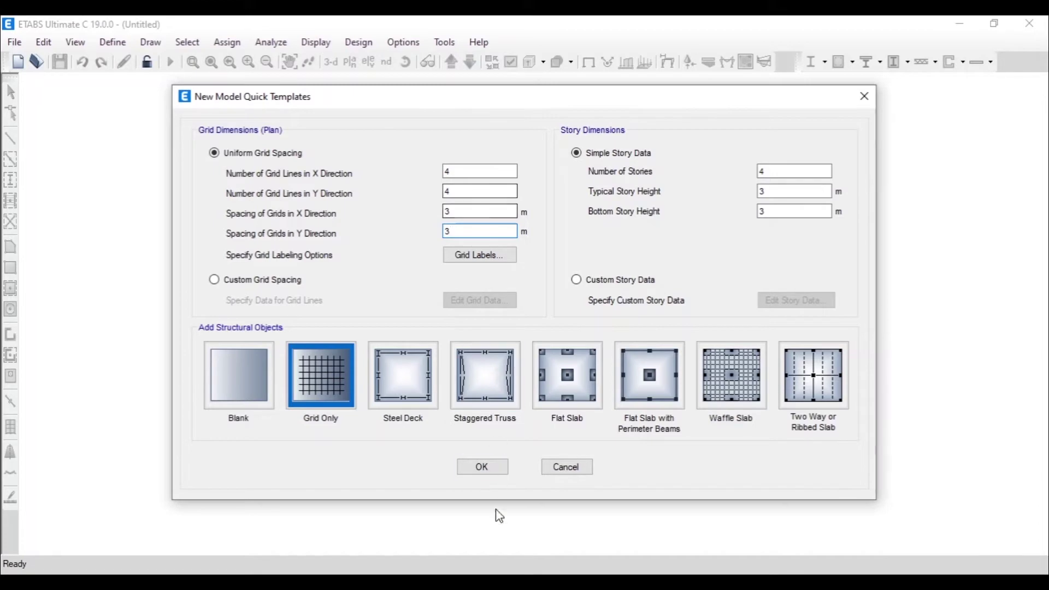
pyautogui.click(506, 582)
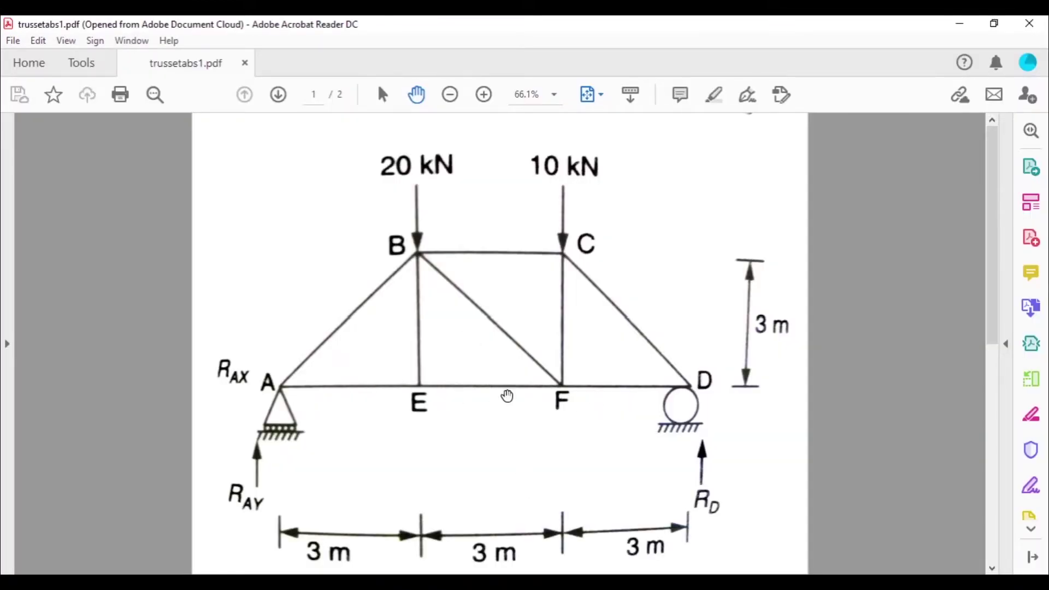
pyautogui.click(546, 582)
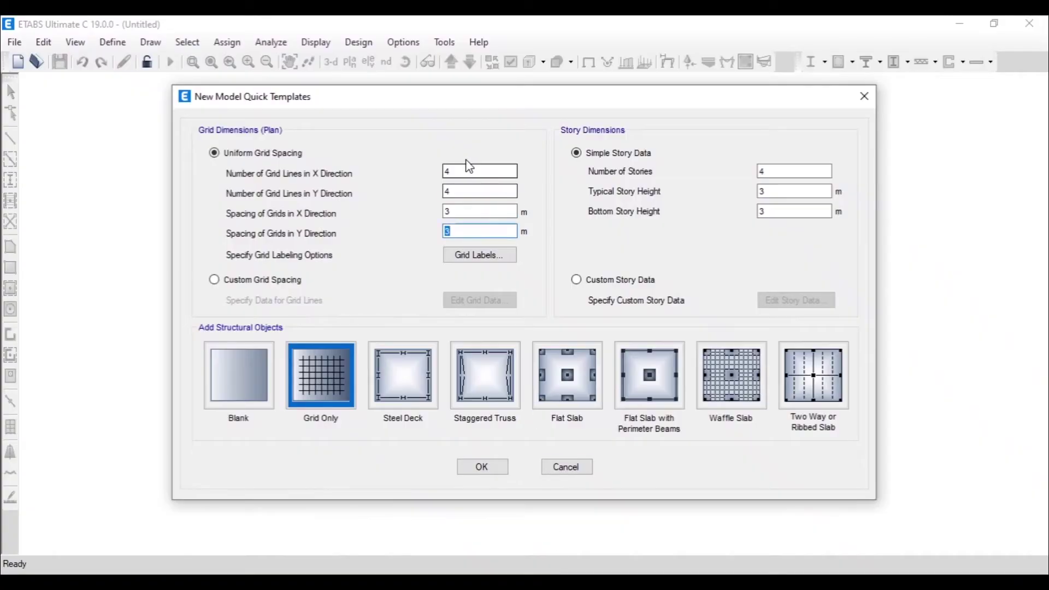
# Check the truss height in the PDF drawing and set the number of stories to 1
pyautogui.click(482, 174)
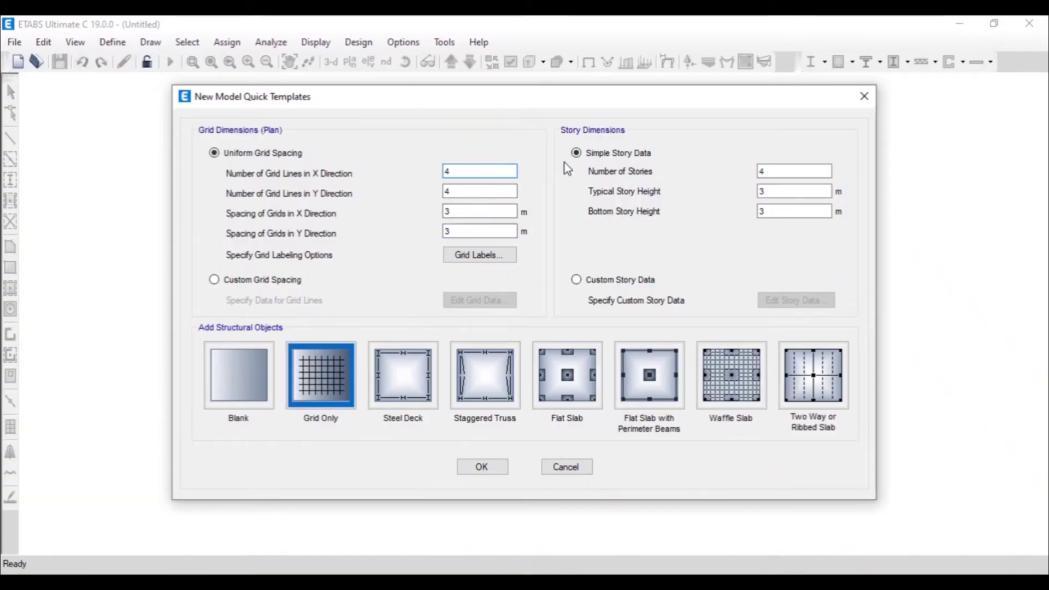
pyautogui.doubleClick(768, 191)
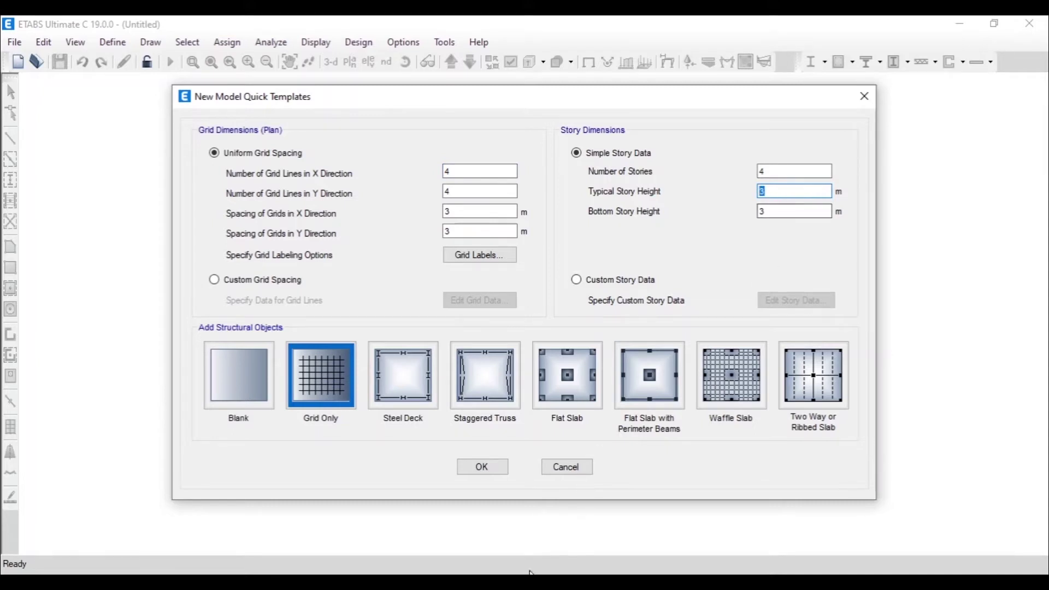
pyautogui.click(519, 583)
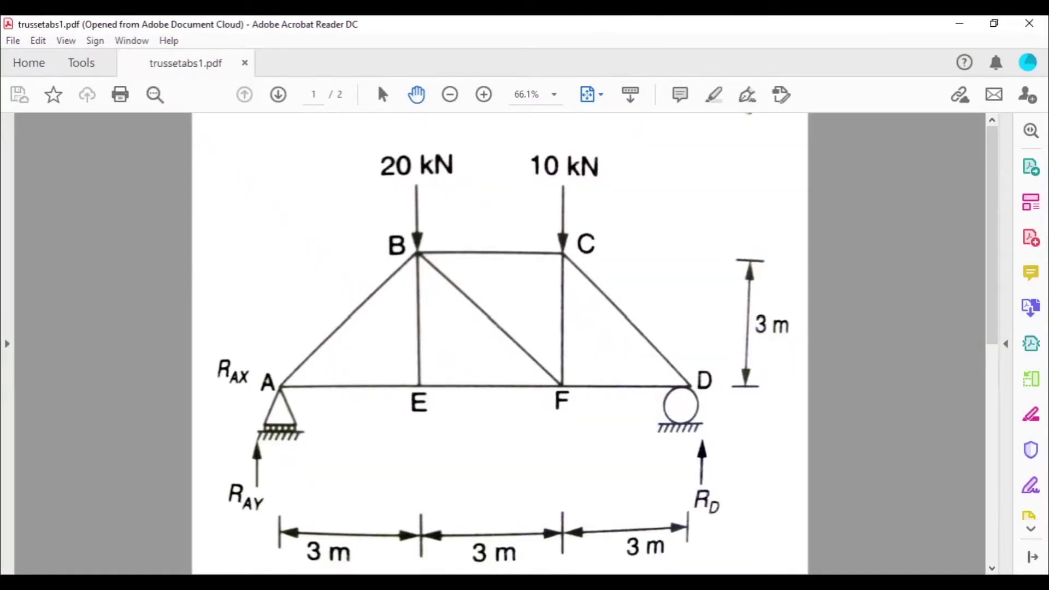
pyautogui.click(563, 583)
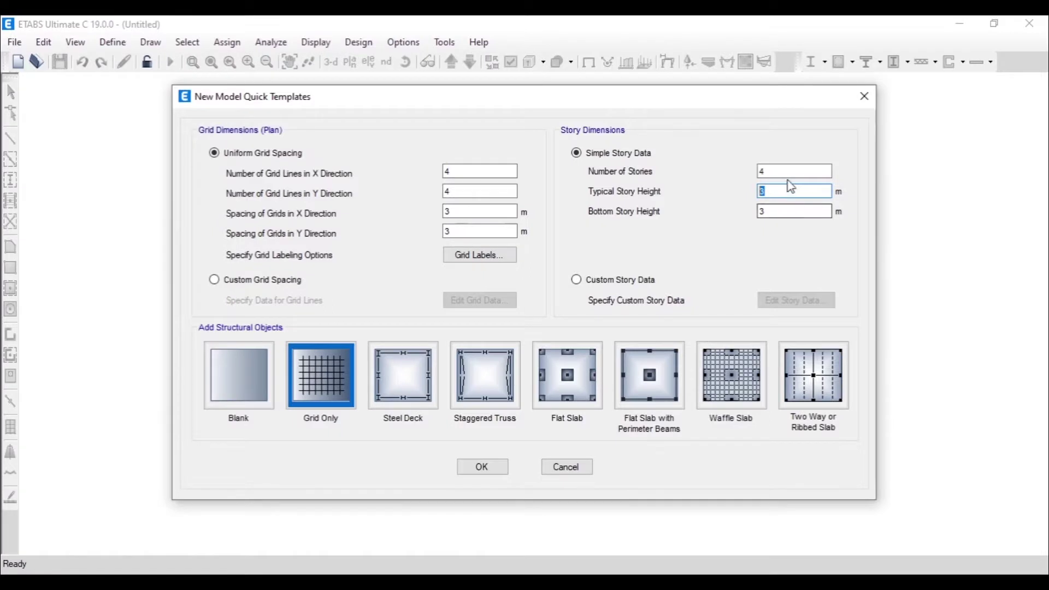
pyautogui.doubleClick(764, 171)
pyautogui.write('1')
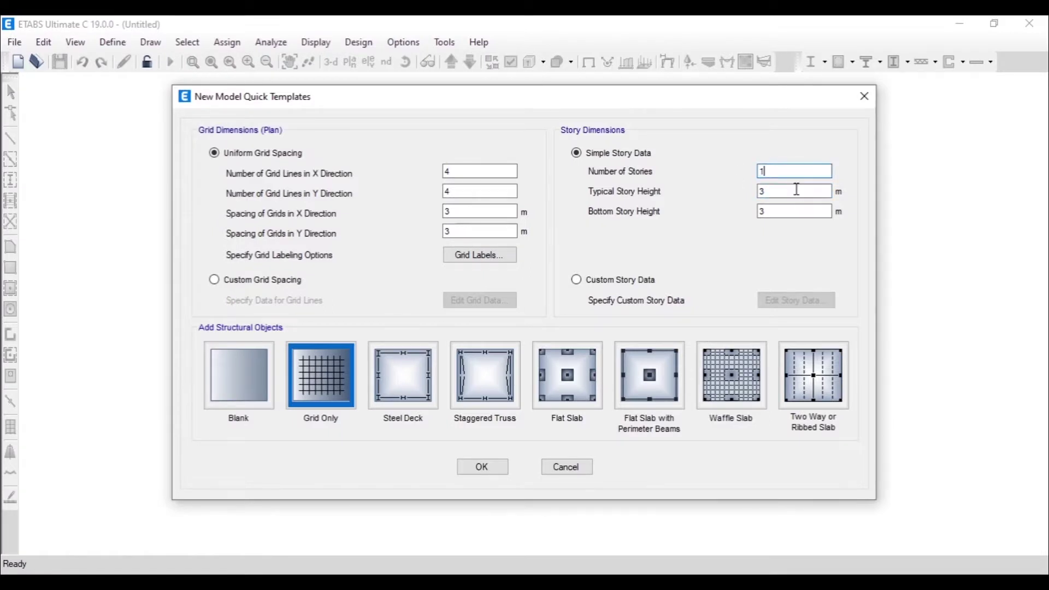
# Create the grid-only model with typical and bottom story heights of 3 m
pyautogui.doubleClick(797, 189)
pyautogui.doubleClick(812, 212)
pyautogui.doubleClick(784, 190)
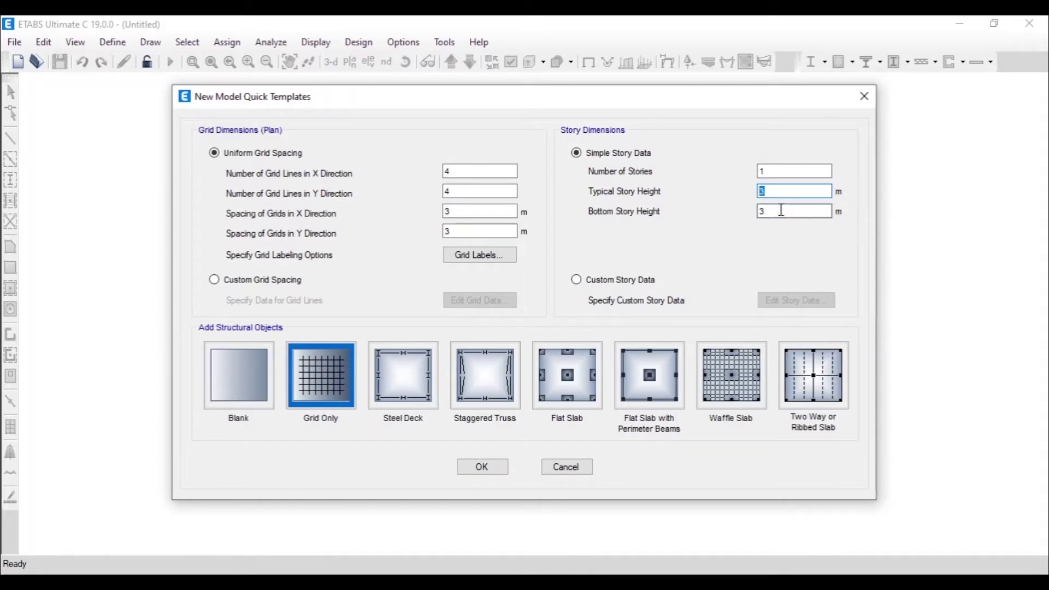
pyautogui.doubleClick(761, 212)
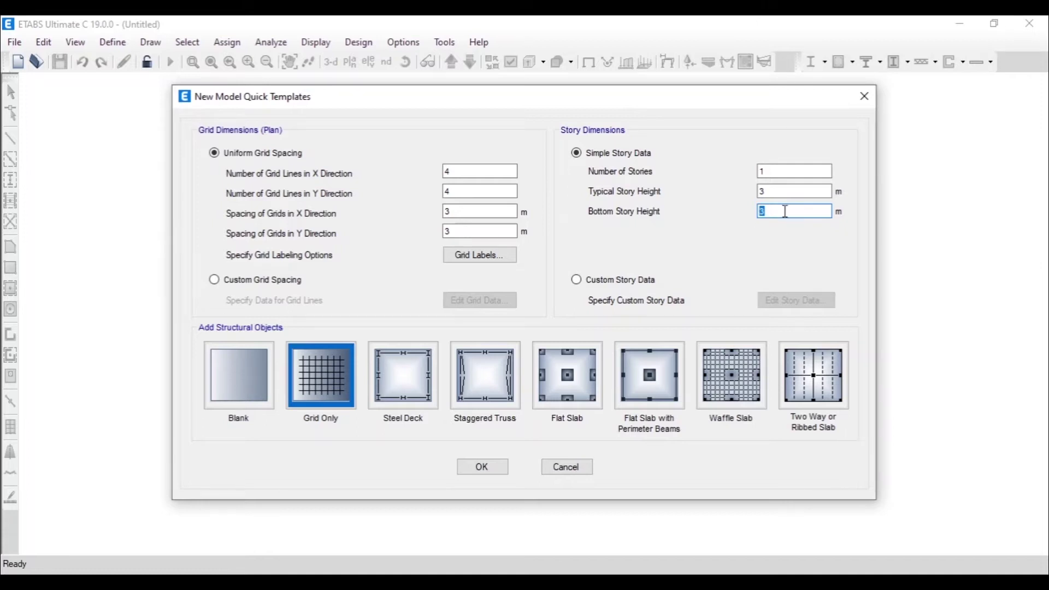
pyautogui.doubleClick(786, 192)
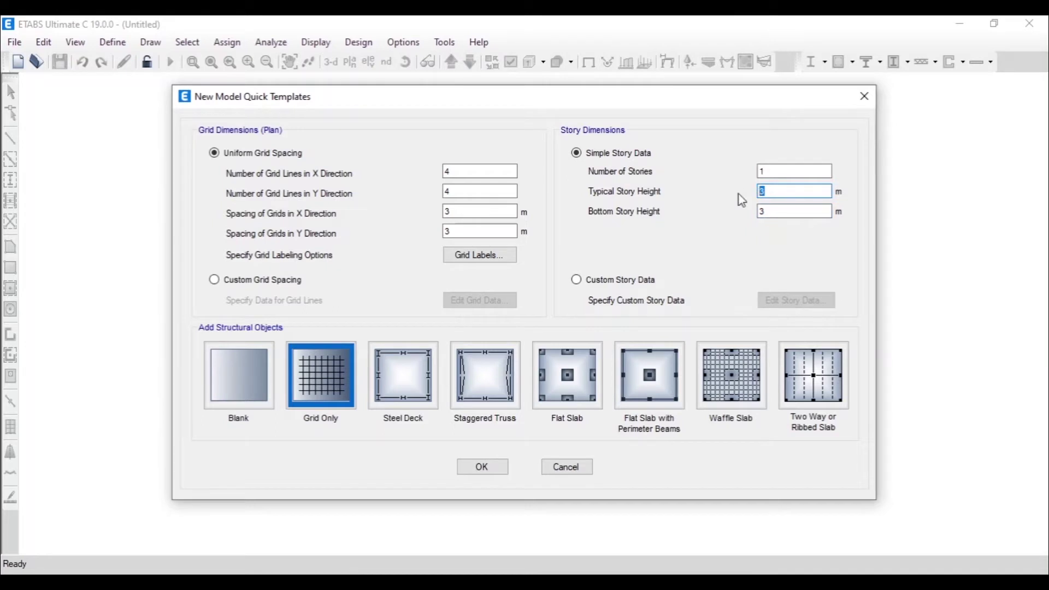
pyautogui.doubleClick(787, 211)
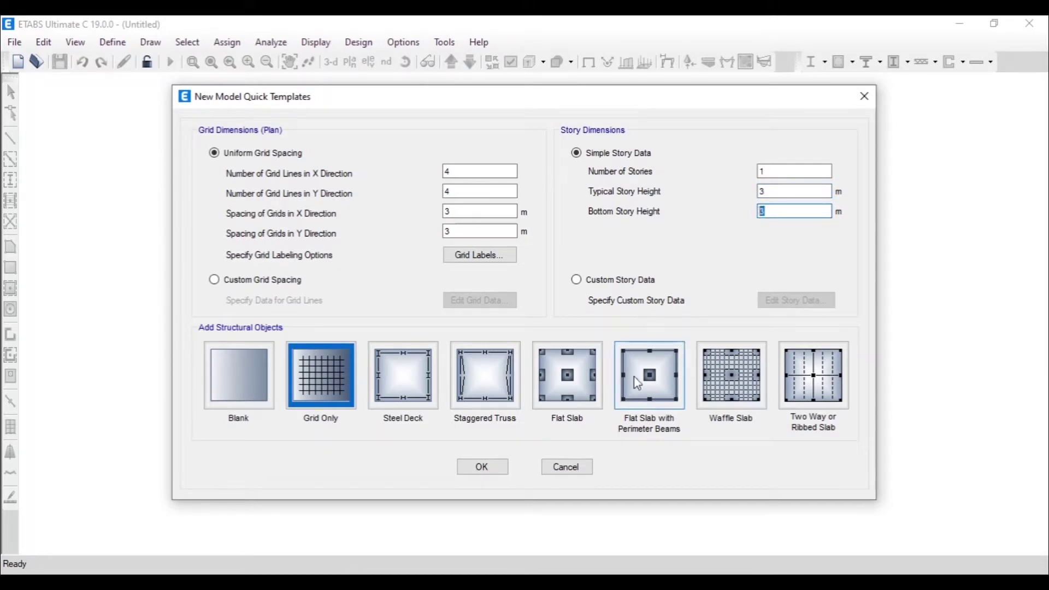
pyautogui.click(478, 470)
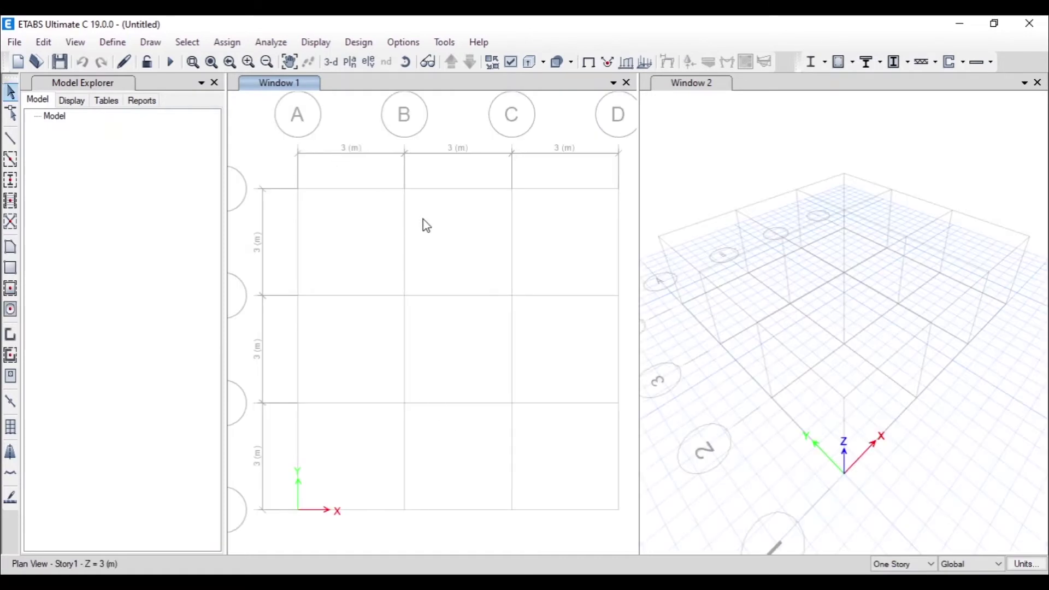
# Switch the plan view to the elevation along grid line 1
pyautogui.click(369, 62)
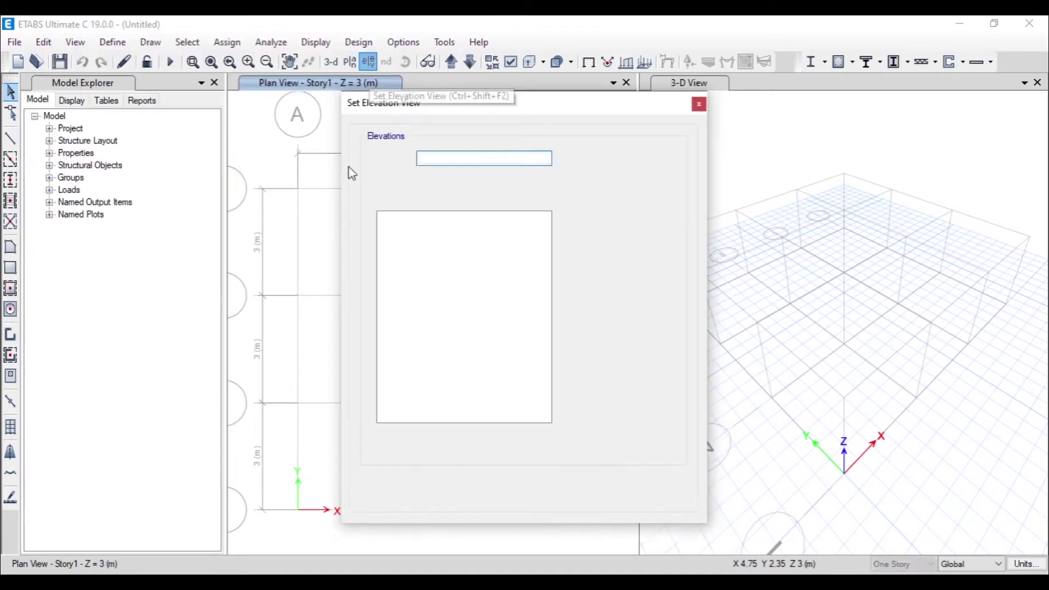
pyautogui.click(388, 258)
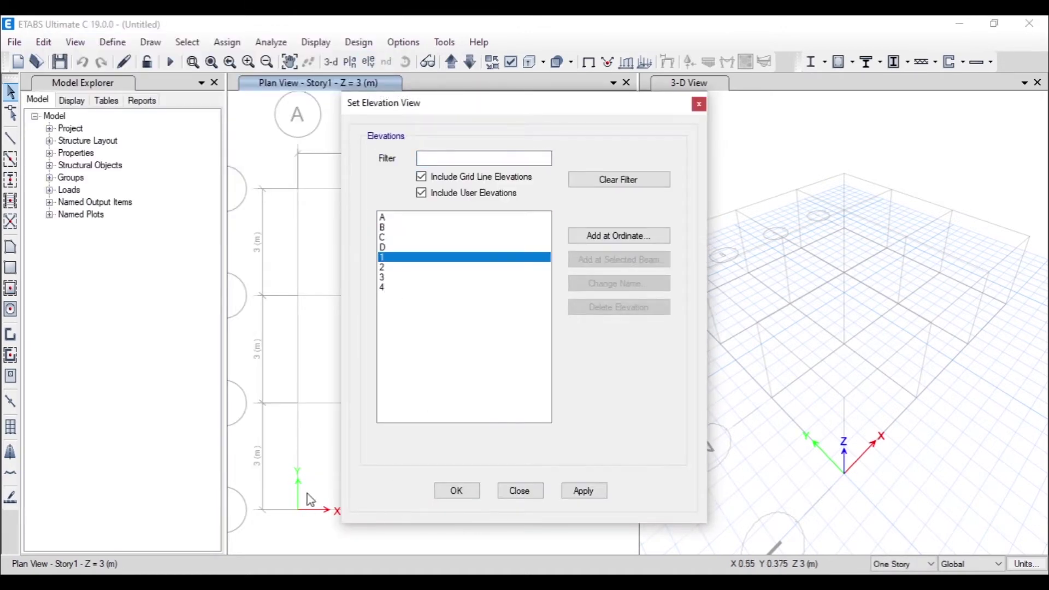
pyautogui.click(459, 490)
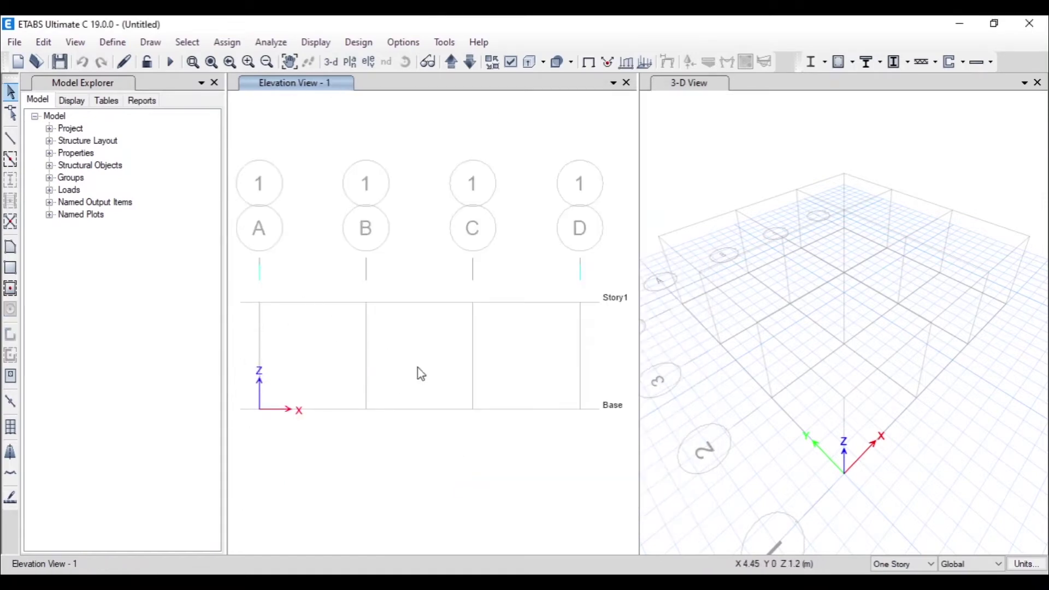
# Delete the Live load pattern from the load pattern definitions
pyautogui.click(104, 43)
pyautogui.moveTo(59, 48)
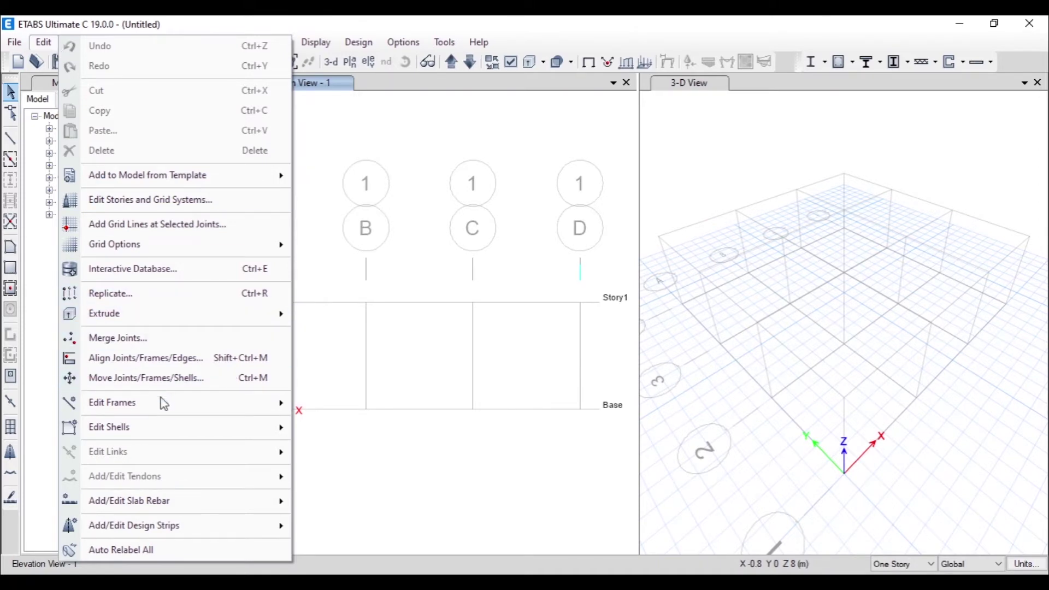
pyautogui.click(137, 23)
pyautogui.click(113, 42)
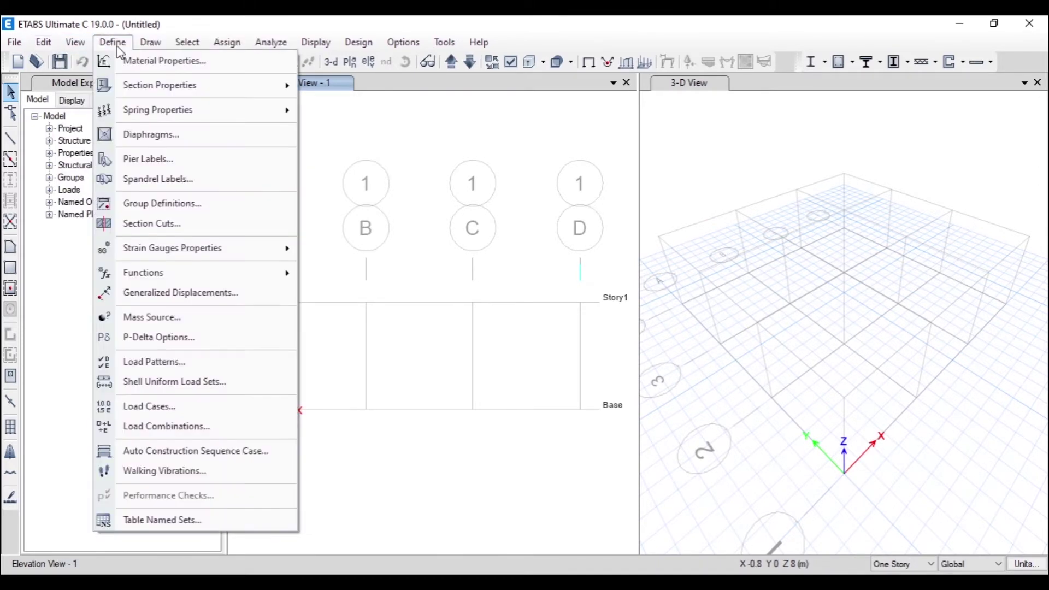
pyautogui.click(174, 363)
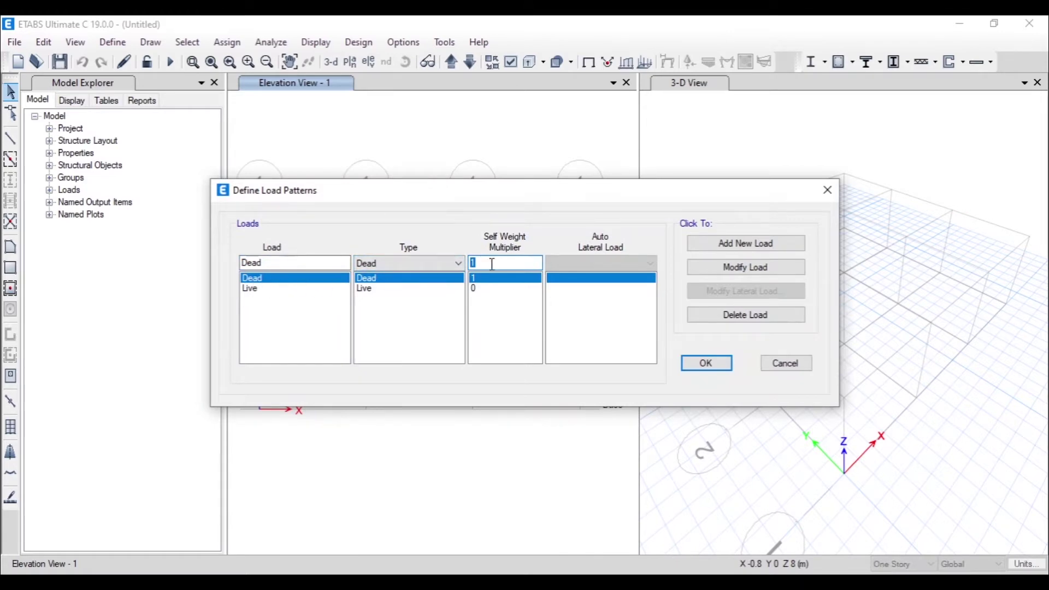
pyautogui.click(499, 289)
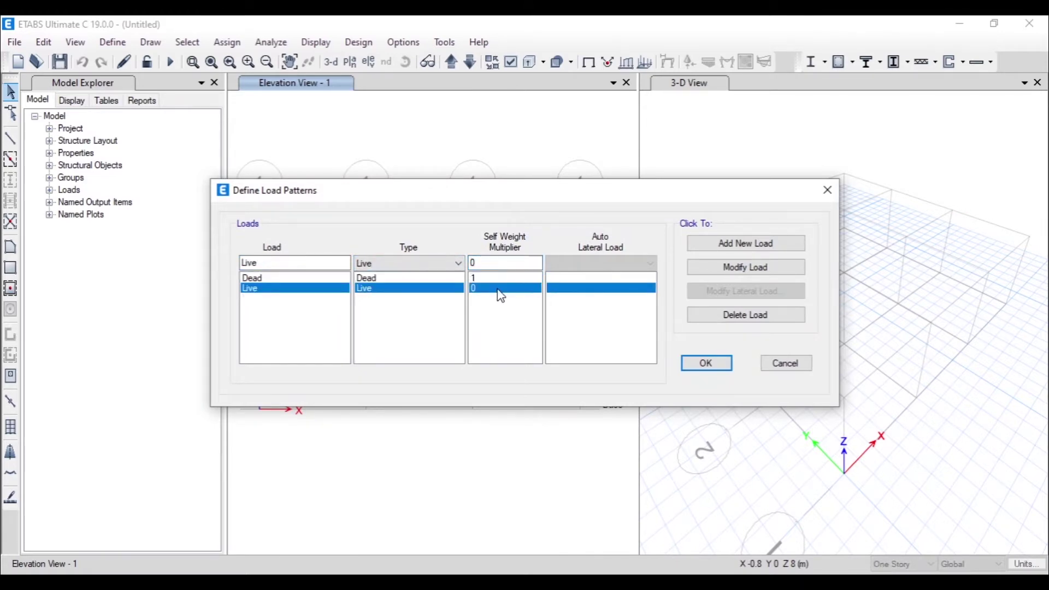
pyautogui.click(745, 315)
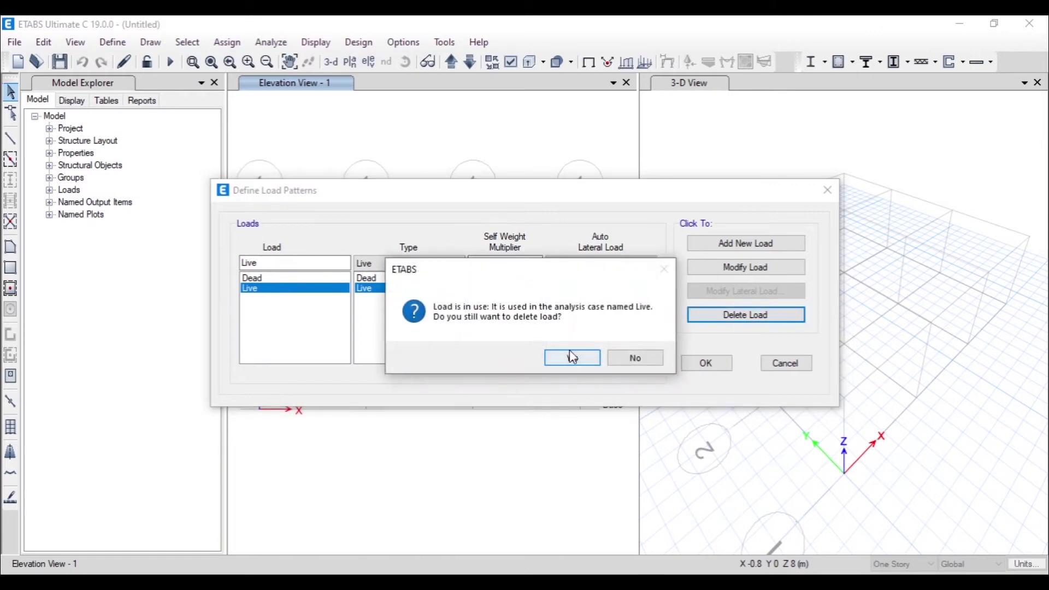
pyautogui.click(569, 358)
# Set the Dead load pattern's self-weight multiplier to 0 and accept the load patterns
pyautogui.doubleClick(518, 266)
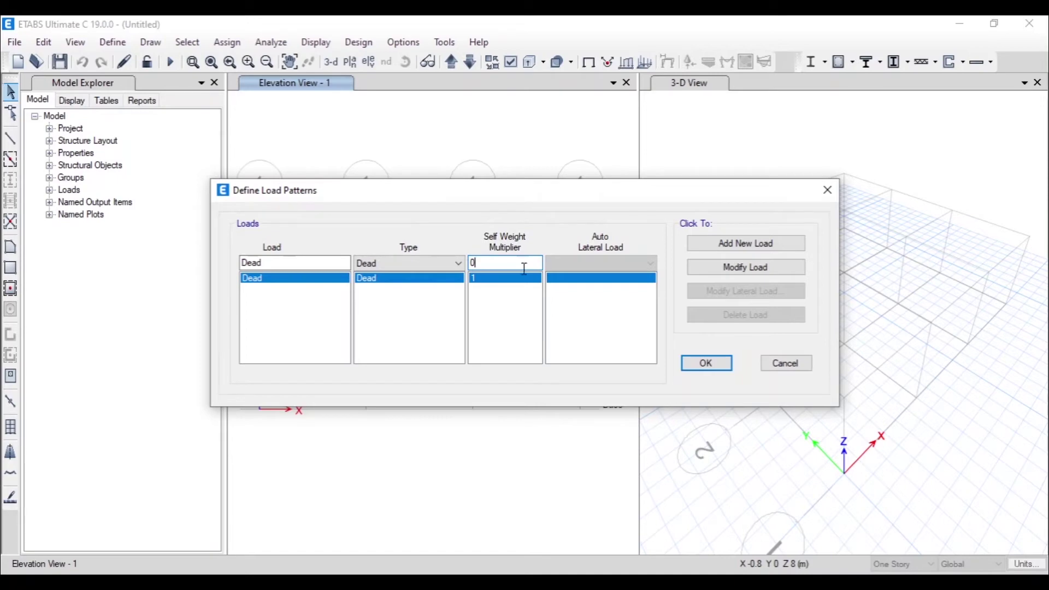
pyautogui.click(741, 269)
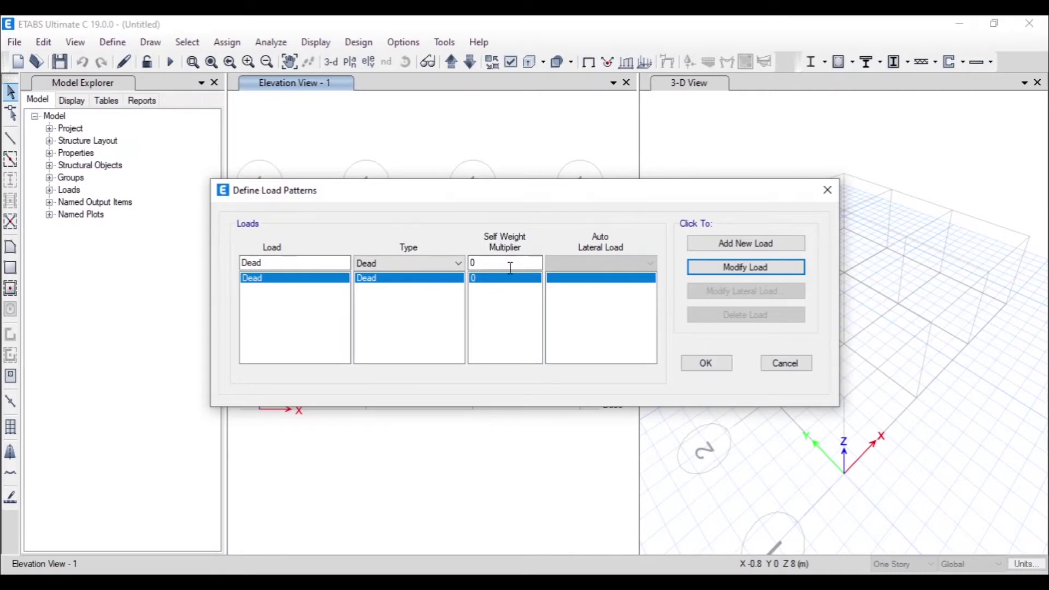
pyautogui.click(713, 364)
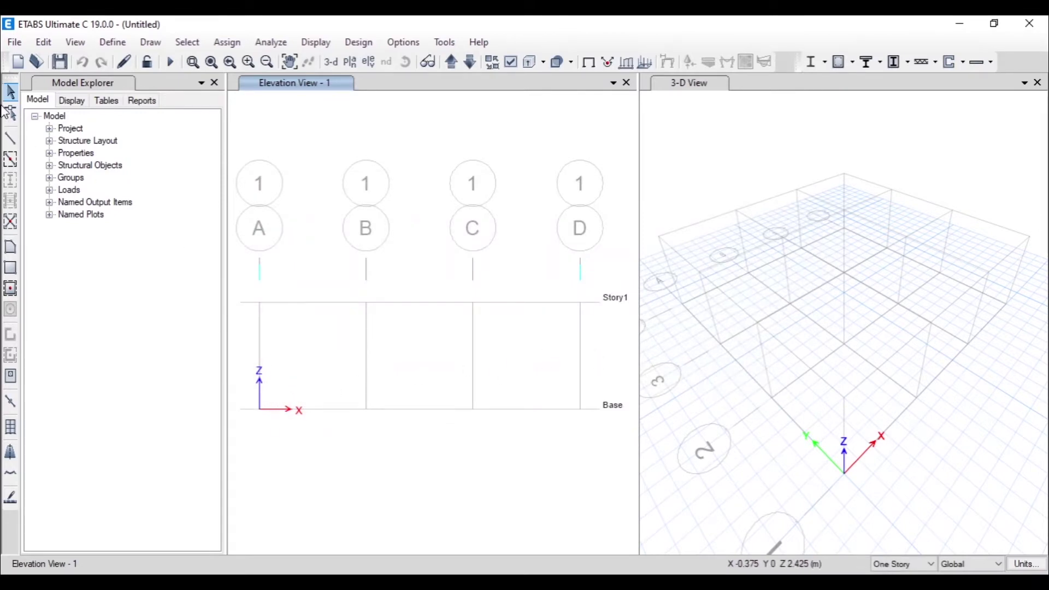
# Draw the bottom chord as three ISLB600 frame members along the Base line, from grid A through B and C to D
pyautogui.click(10, 139)
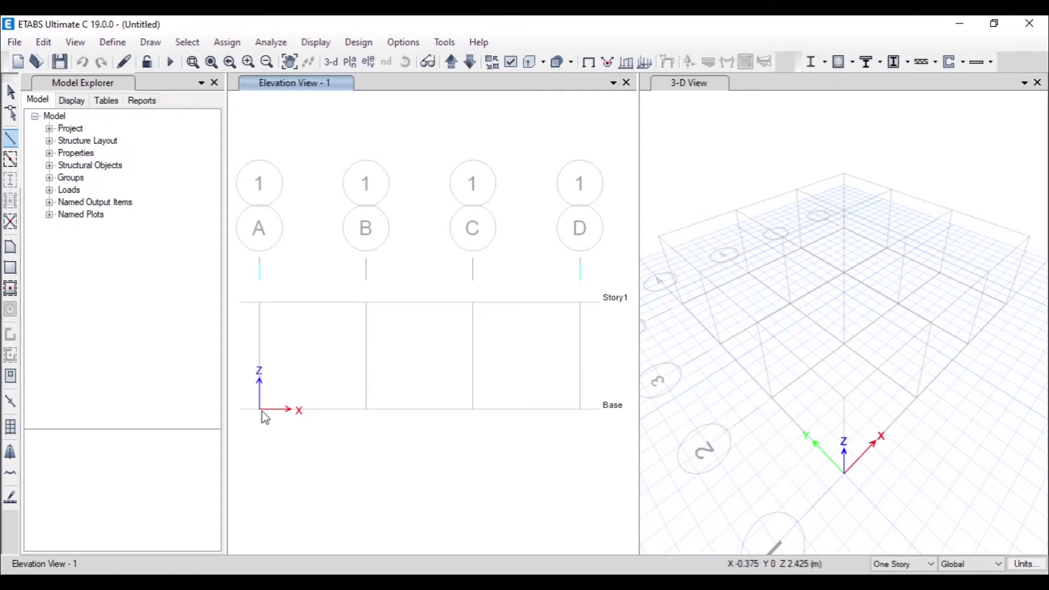
pyautogui.click(216, 475)
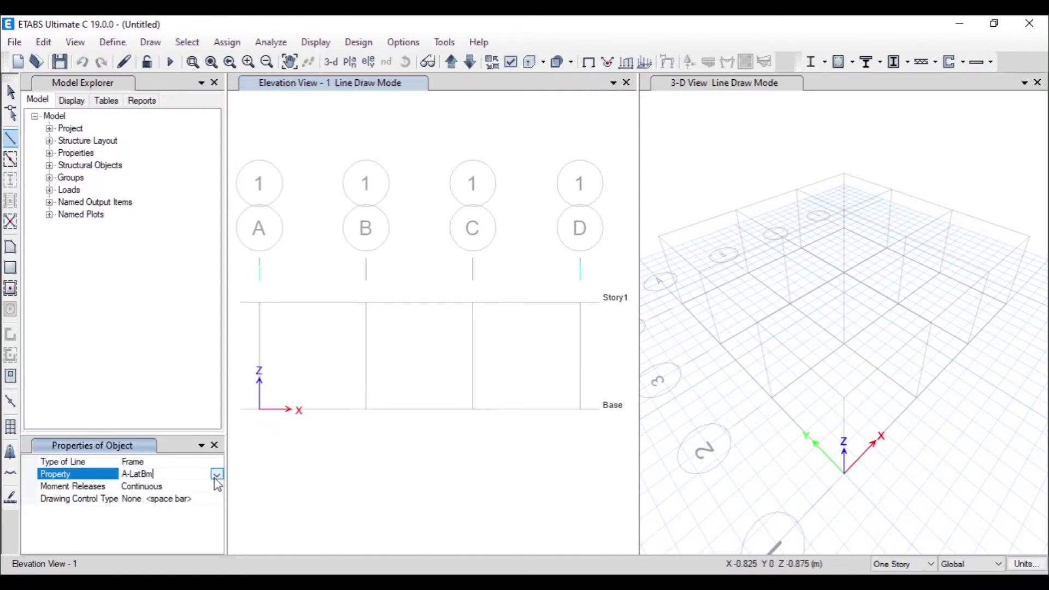
pyautogui.click(217, 475)
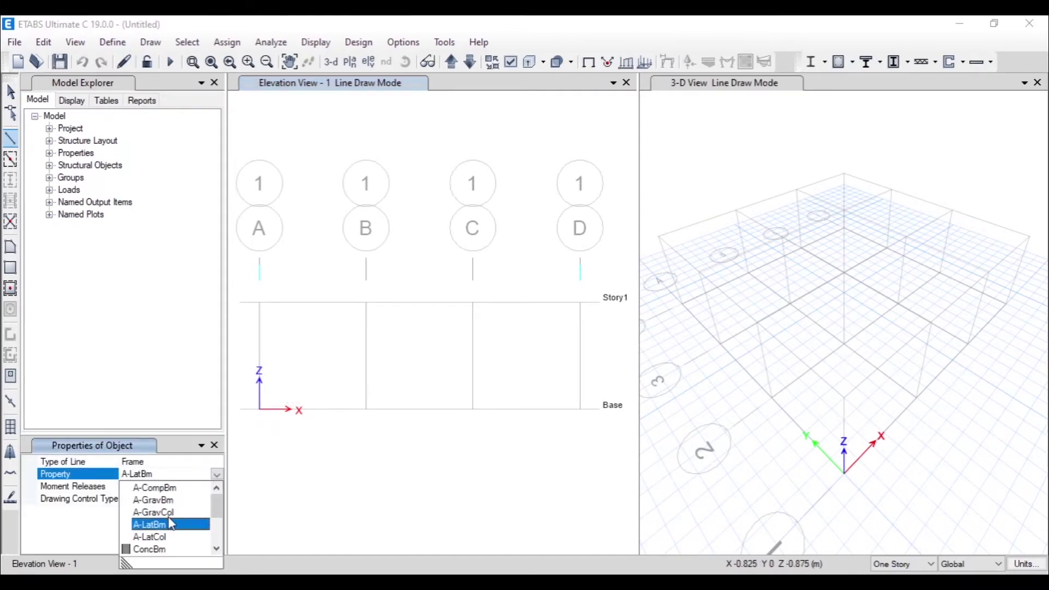
pyautogui.scroll(-2, 169, 522)
pyautogui.click(174, 500)
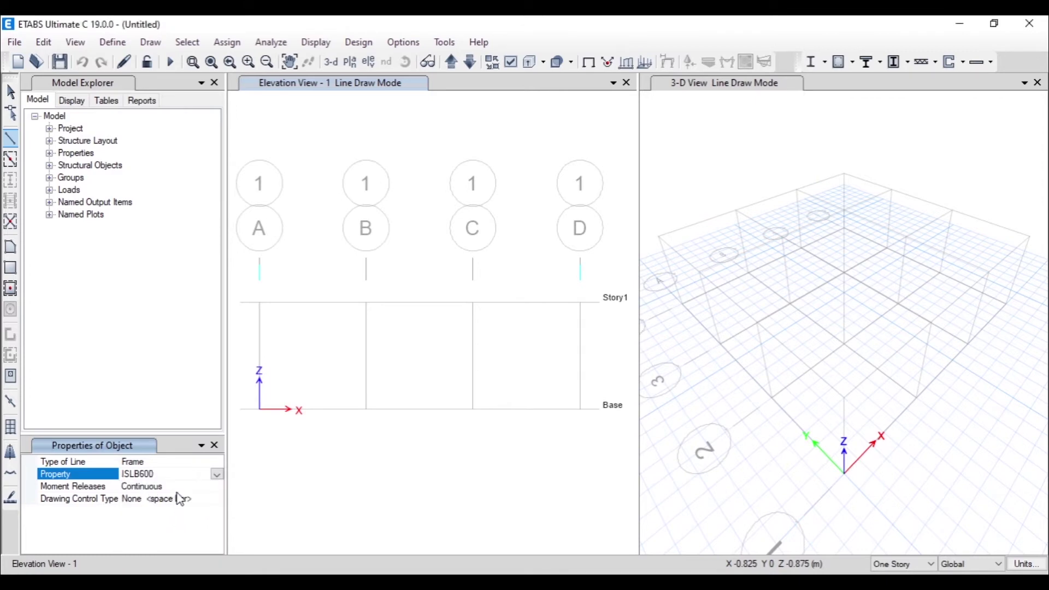
pyautogui.click(260, 410)
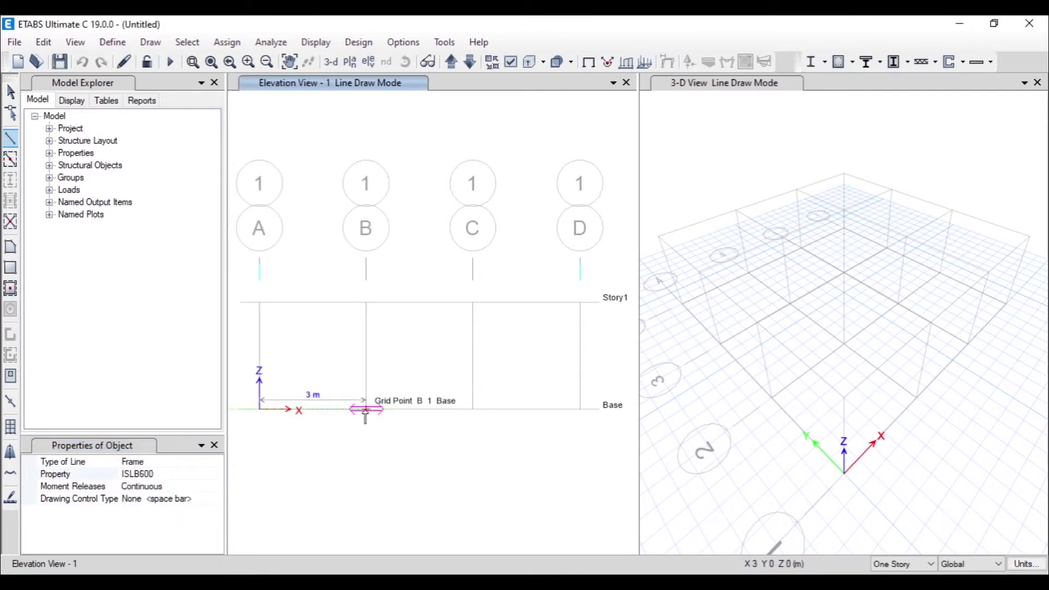
pyautogui.doubleClick(448, 423)
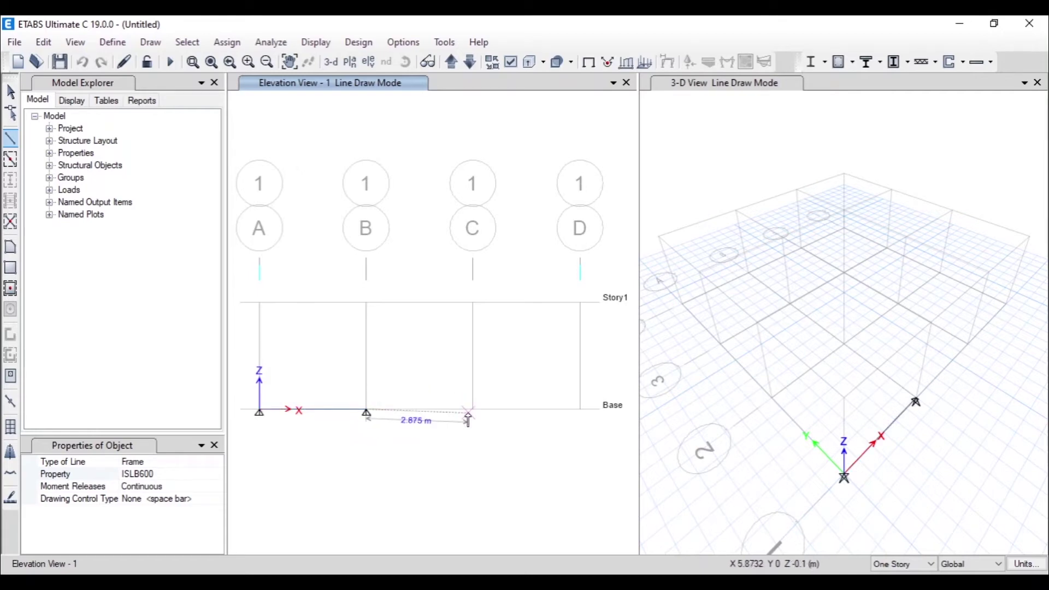
pyautogui.doubleClick(474, 414)
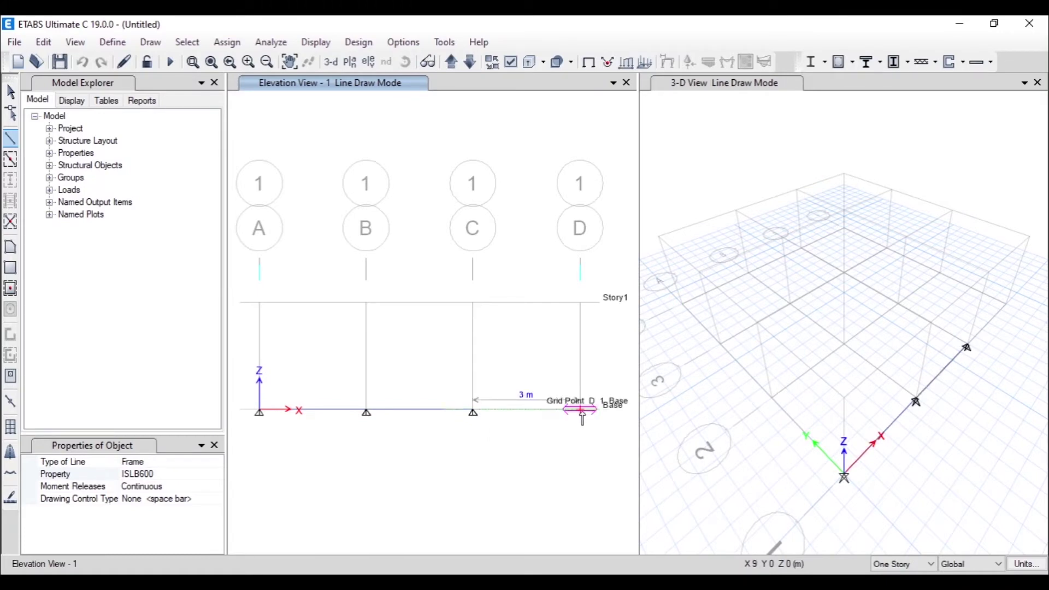
pyautogui.doubleClick(581, 411)
# Following the PDF truss drawing, draw the diagonal member from D at Base to C at Story1 and the vertical down to C at Base
pyautogui.hotkey('alt', 'Tab')
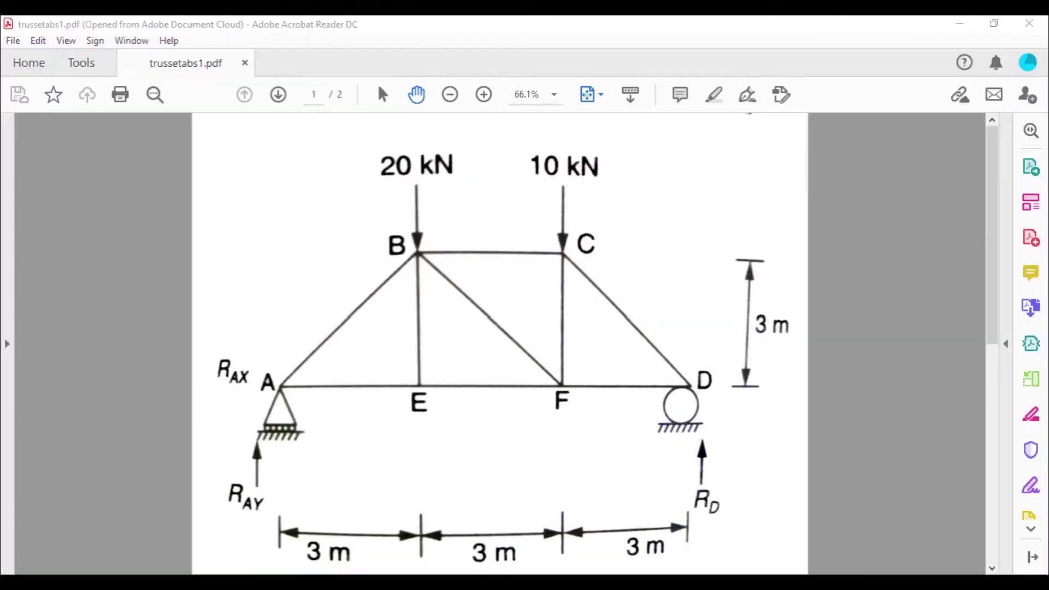
pyautogui.hotkey('alt', 'Tab')
pyautogui.click(580, 411)
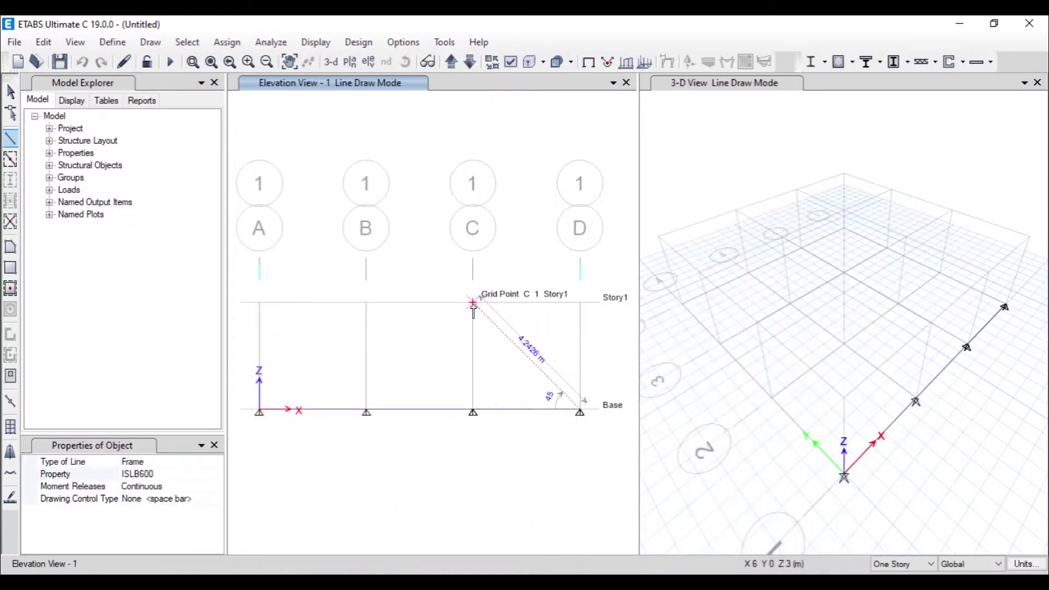
pyautogui.doubleClick(473, 304)
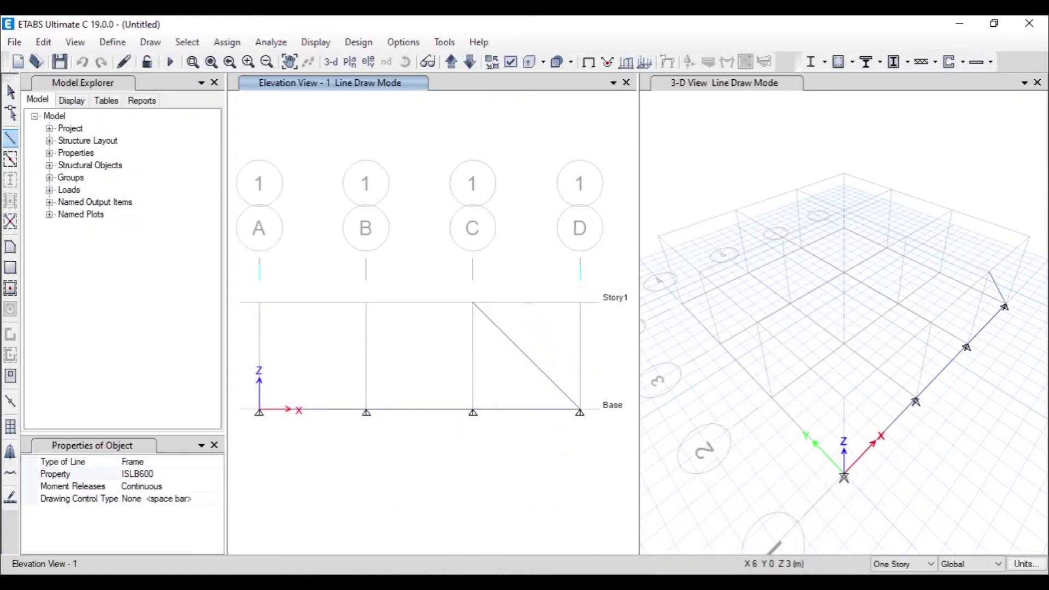
pyautogui.hotkey('alt', 'Tab')
pyautogui.hotkey('alt', 'Tab')
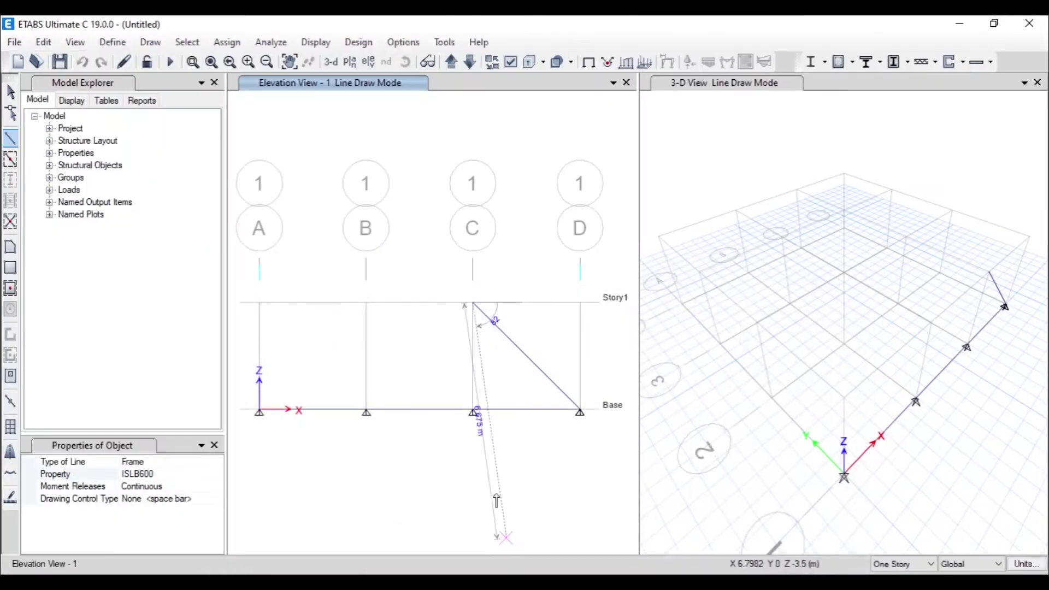
pyautogui.hotkey('alt', 'Tab')
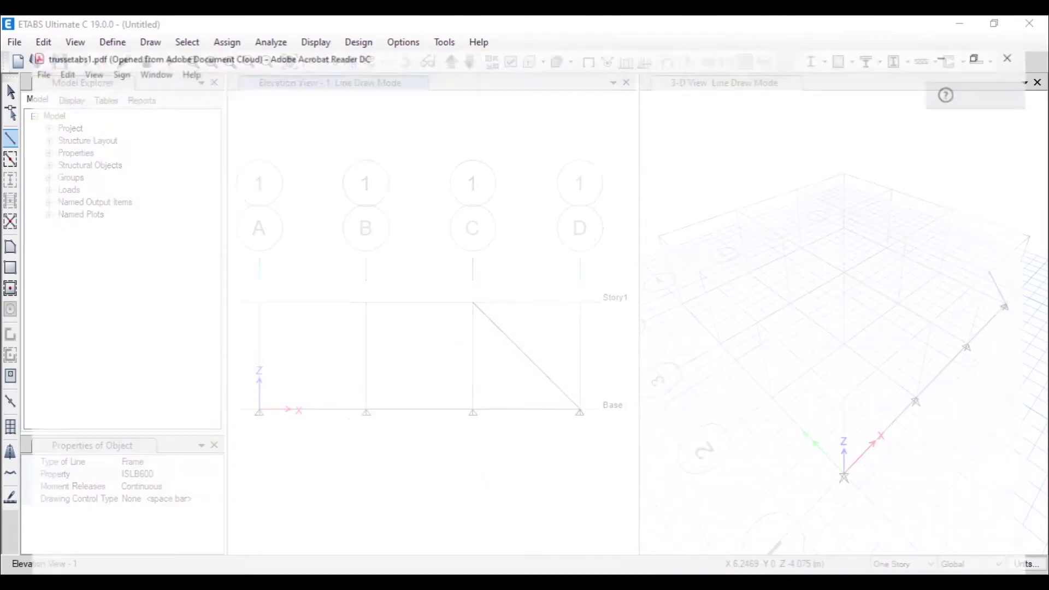
pyautogui.hotkey('alt', 'Tab')
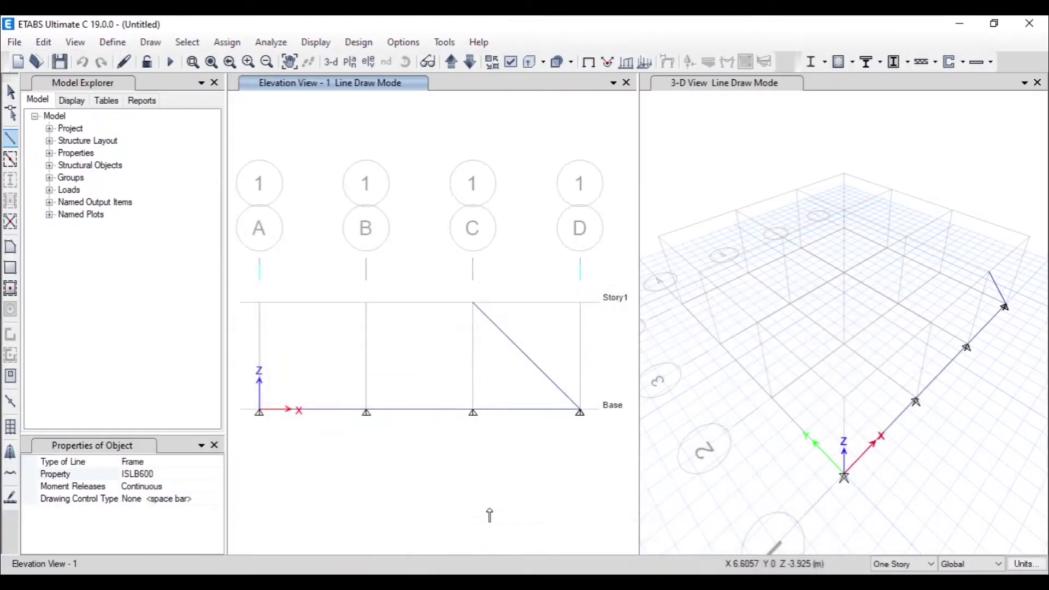
pyautogui.doubleClick(473, 410)
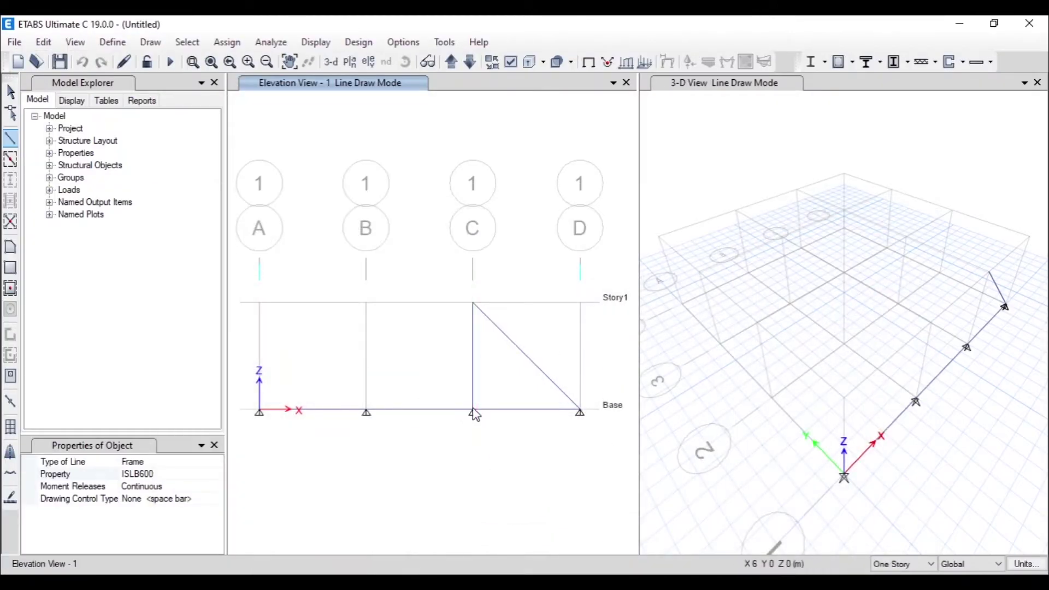
# Draw the inner diagonal from C at Base to B at Story1 and the vertical down to B at Base, checking the PDF drawing
pyautogui.doubleClick(367, 303)
pyautogui.hotkey('alt', 'Tab')
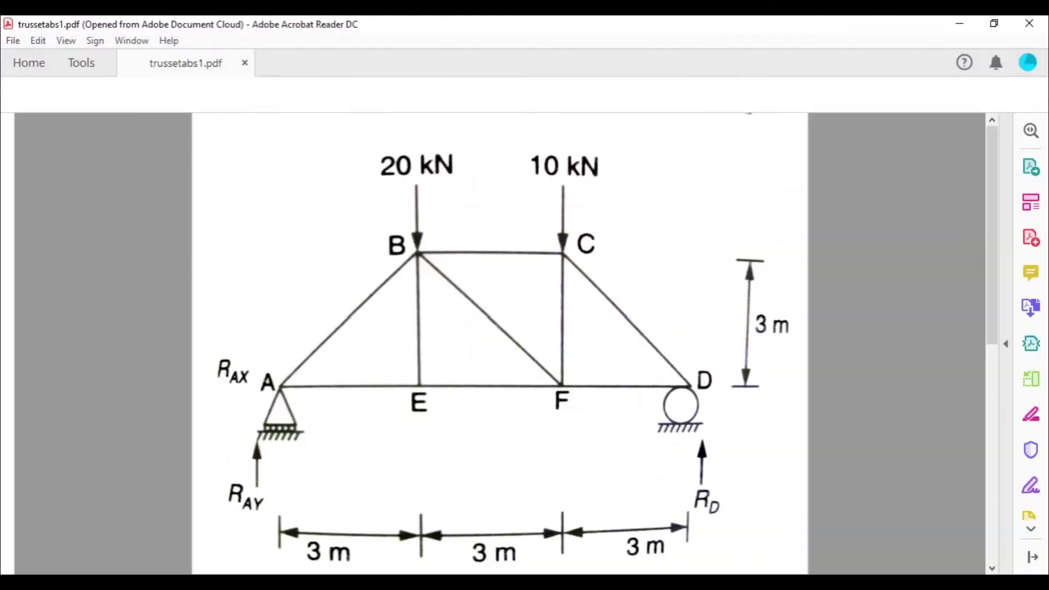
pyautogui.hotkey('alt', 'Tab')
pyautogui.click(367, 304)
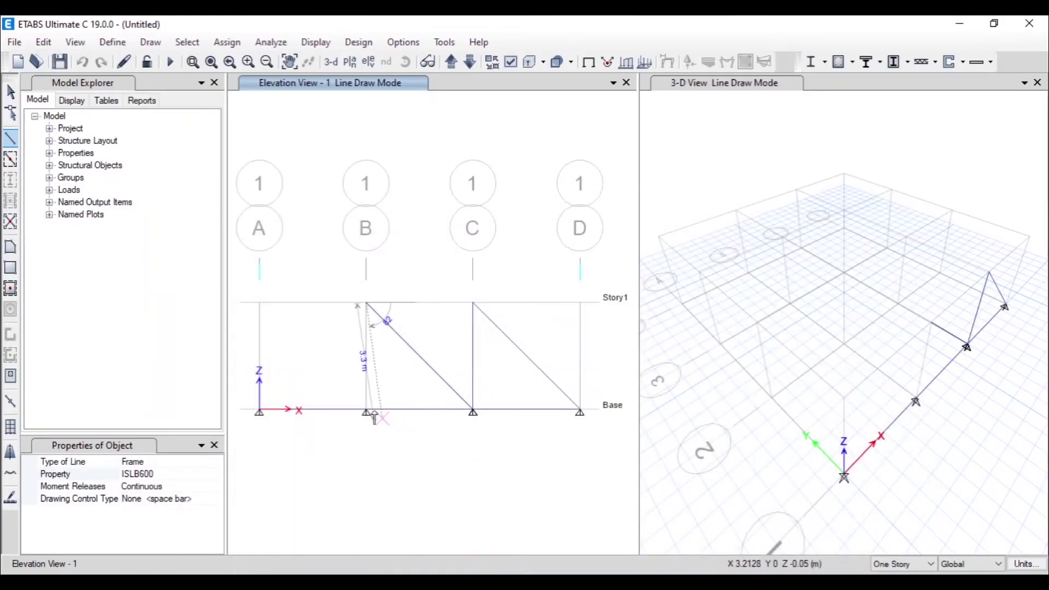
pyautogui.click(366, 409)
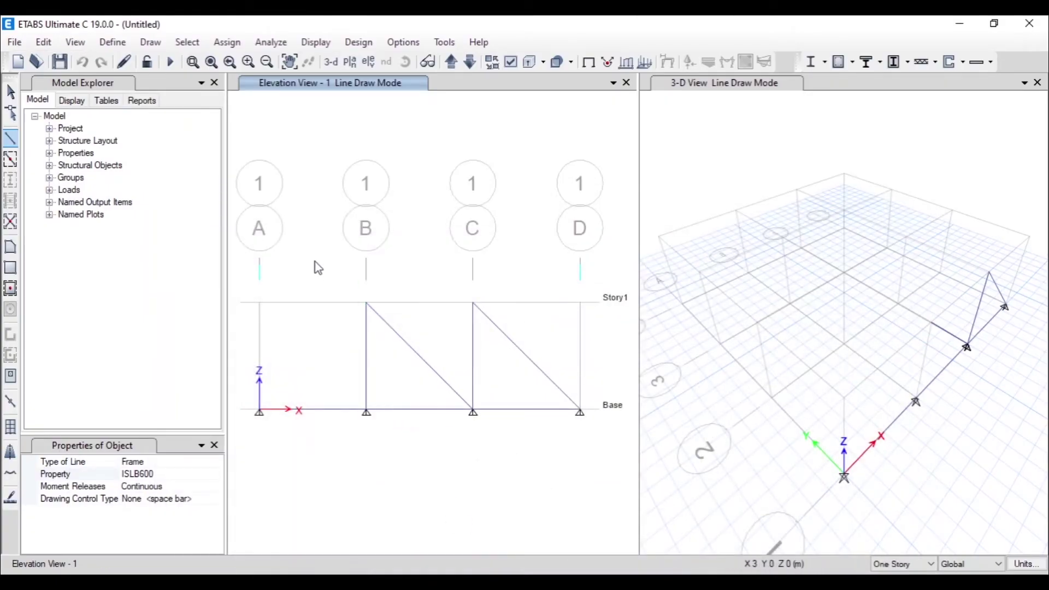
pyautogui.press('Escape')
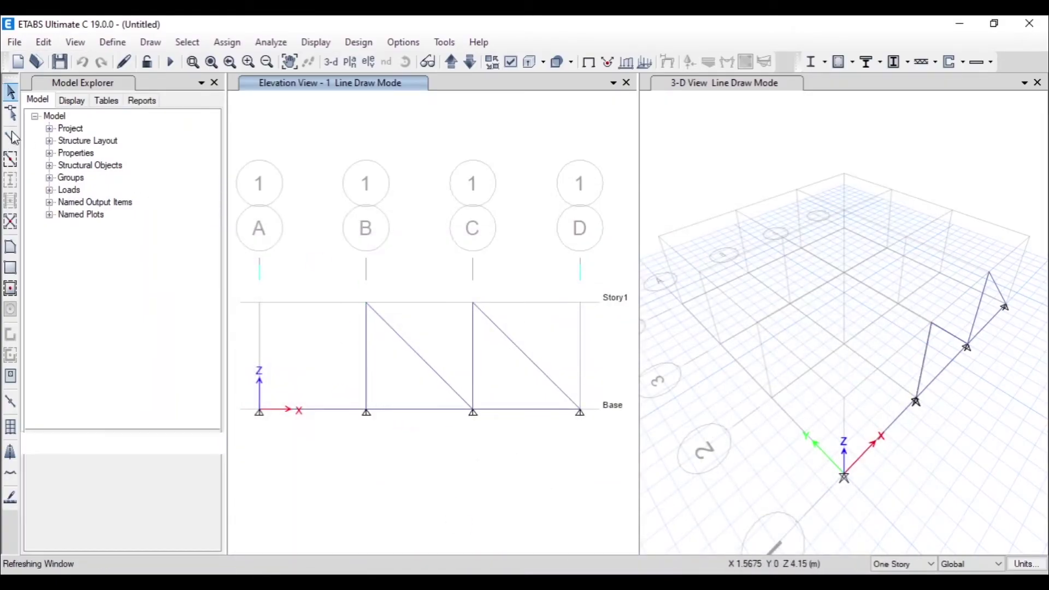
# Draw the end diagonal frame member from B at Story1 down to A at Base
pyautogui.click(11, 141)
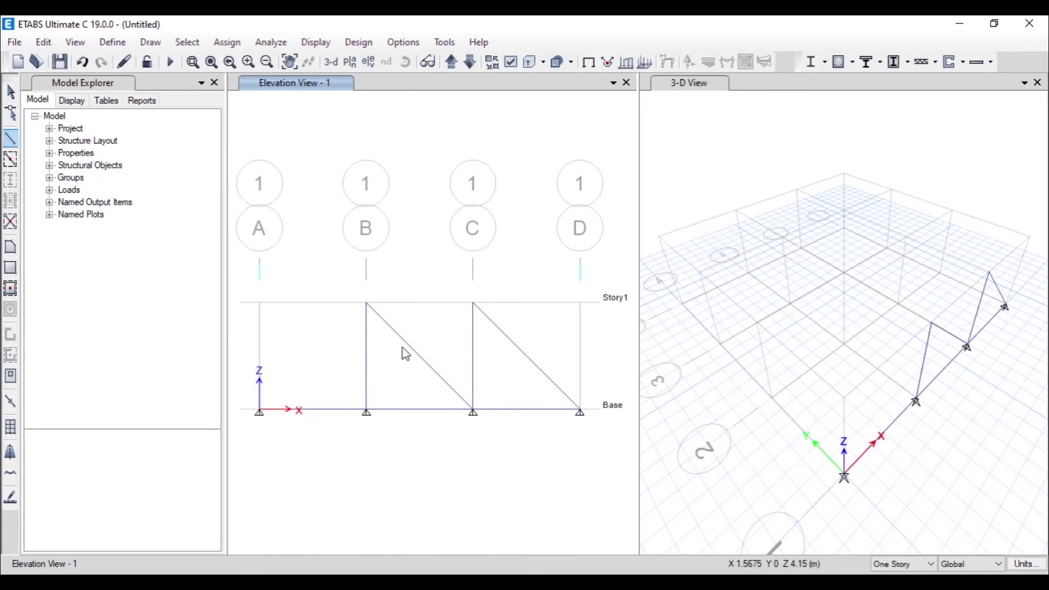
pyautogui.click(365, 303)
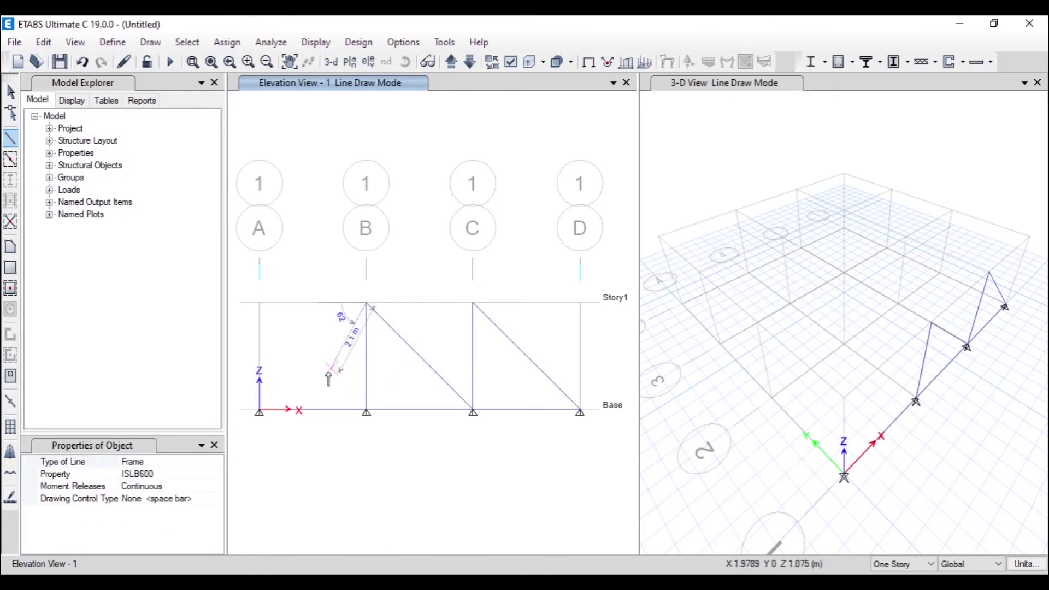
pyautogui.doubleClick(260, 412)
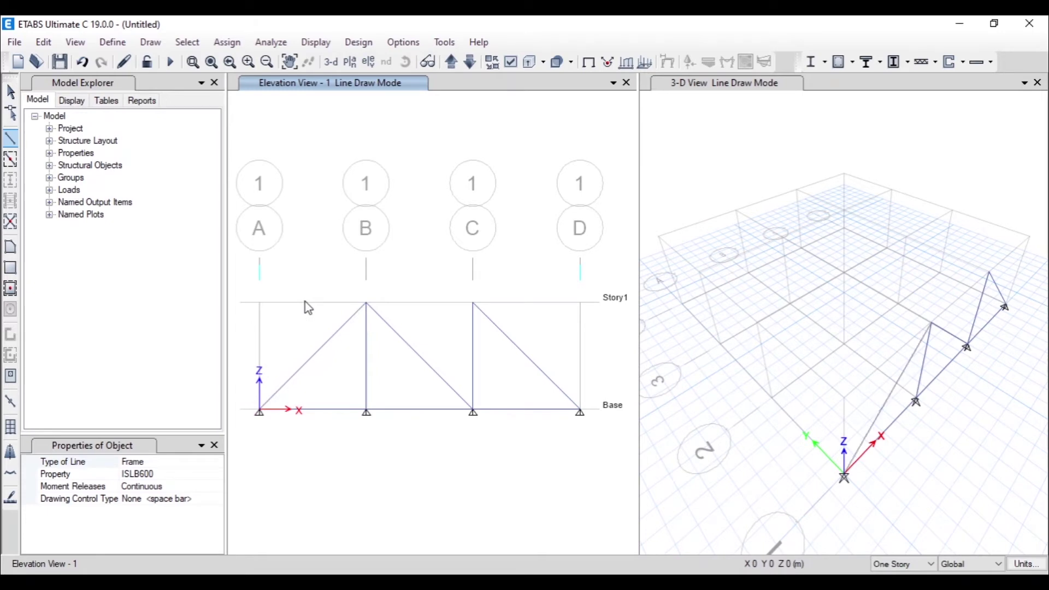
pyautogui.press('Escape')
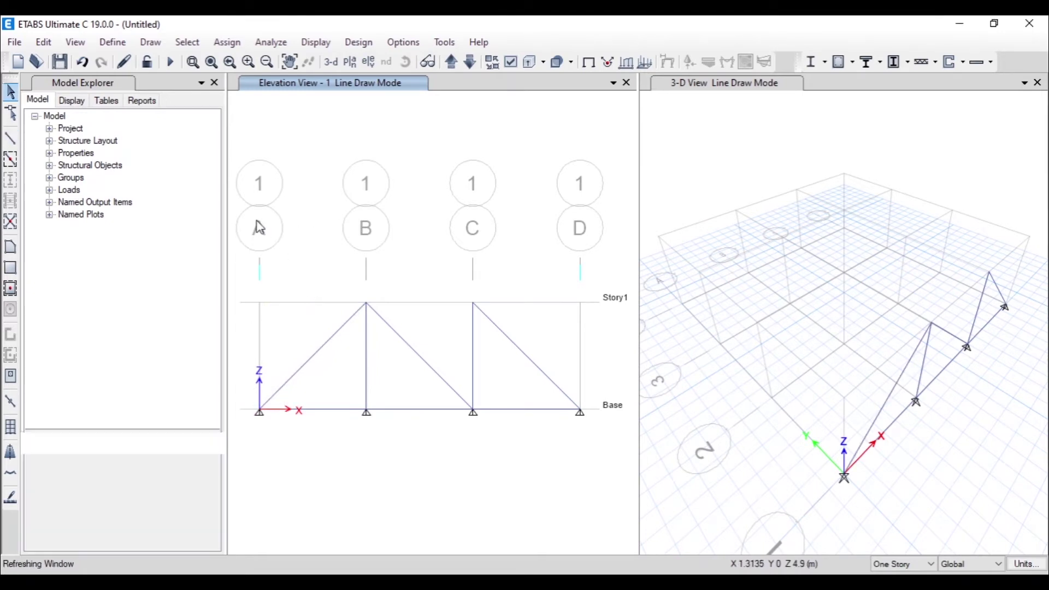
# Draw the top chord member along Story1 from grid B to grid C
pyautogui.click(11, 139)
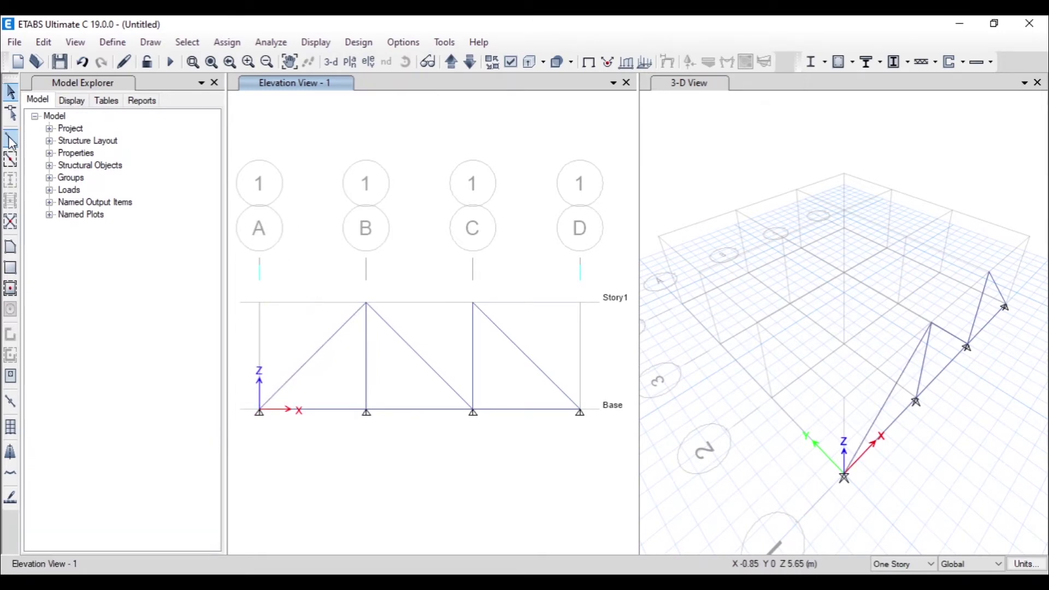
pyautogui.click(367, 304)
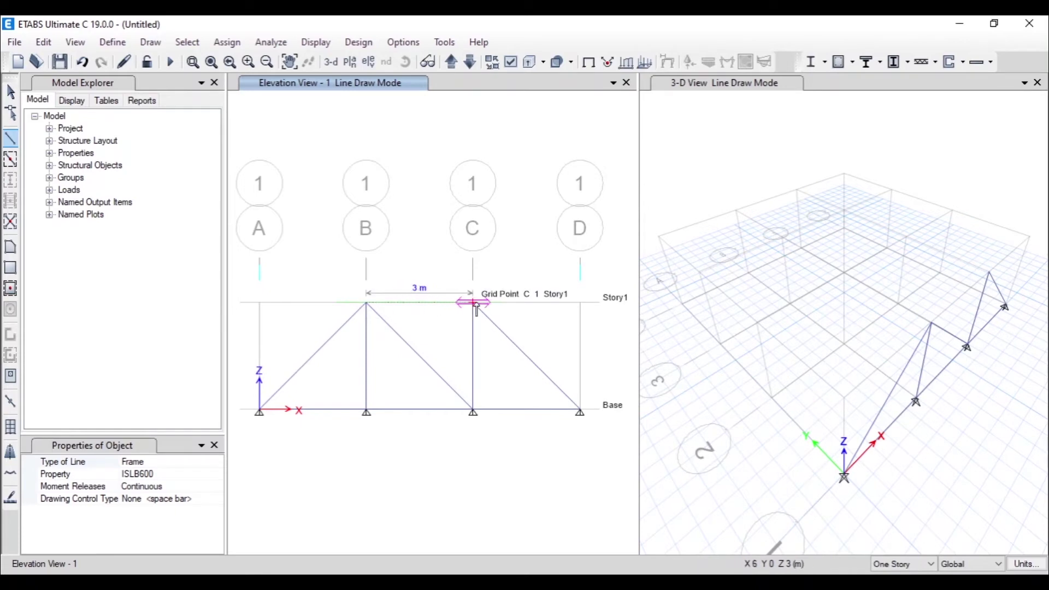
pyautogui.doubleClick(475, 304)
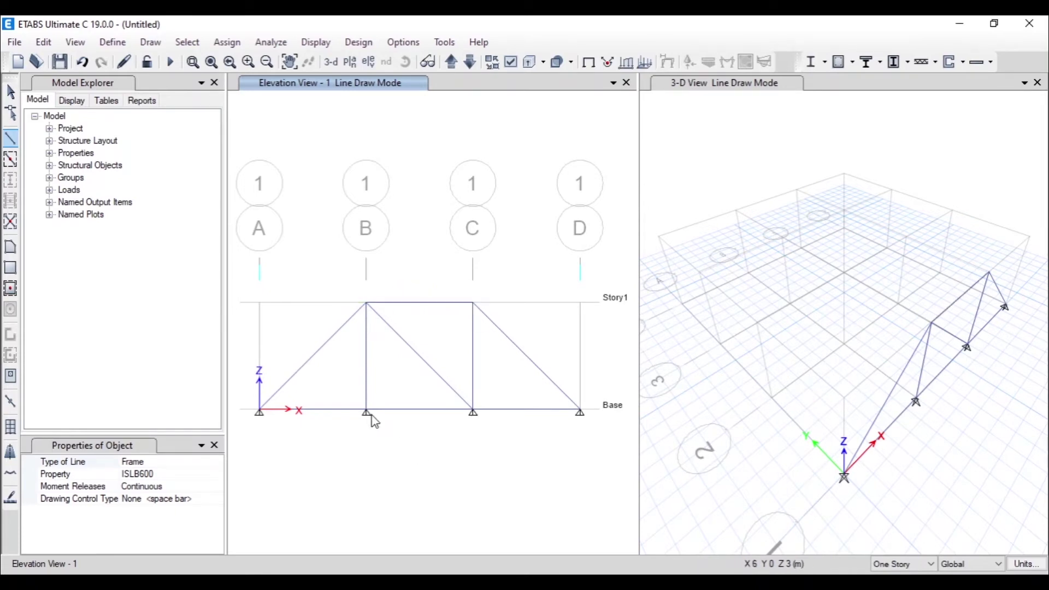
pyautogui.press('Escape')
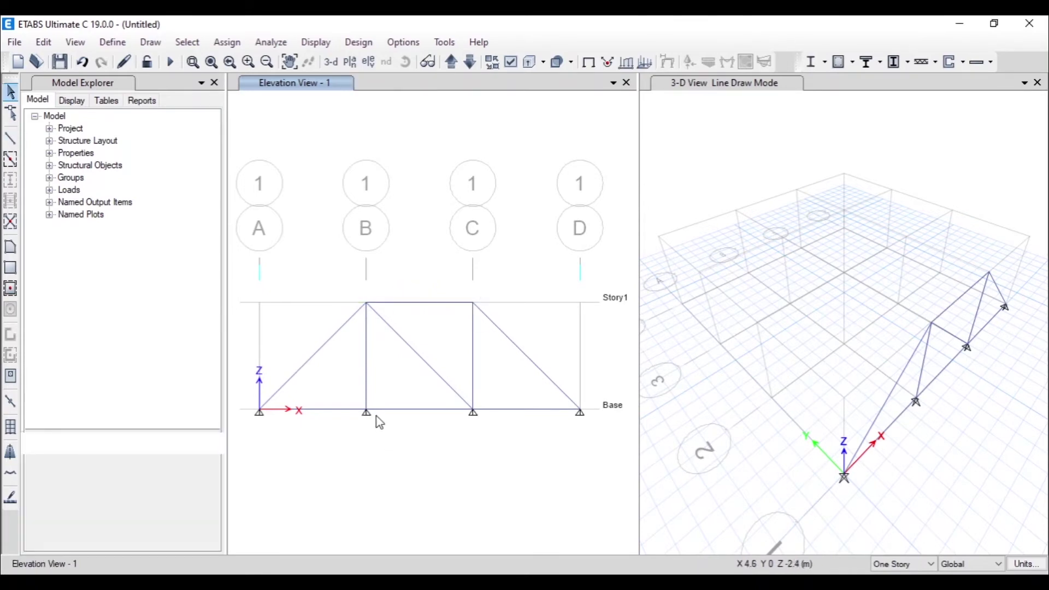
# Remove all restraints from the two Base joints at grids B and C
pyautogui.click(473, 411)
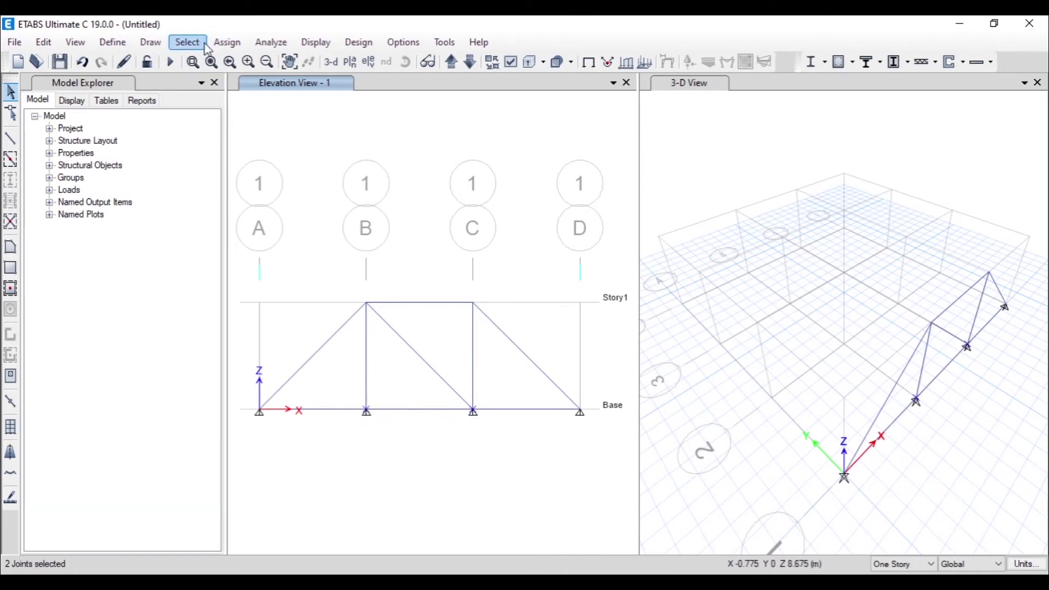
pyautogui.click(227, 42)
pyautogui.moveTo(246, 60)
pyautogui.click(458, 66)
pyautogui.click(578, 352)
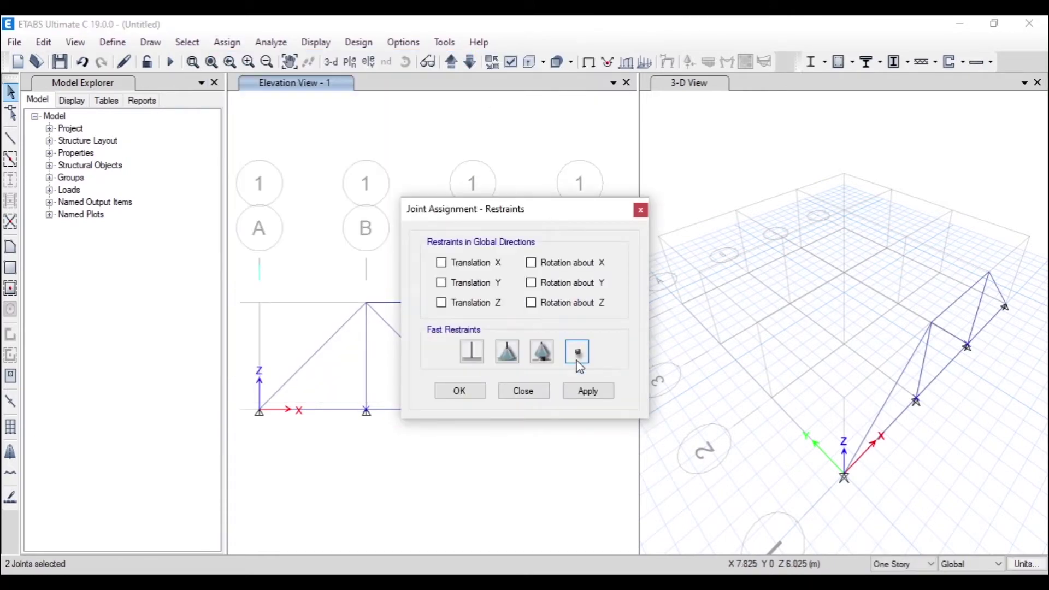
pyautogui.click(589, 392)
pyautogui.click(457, 393)
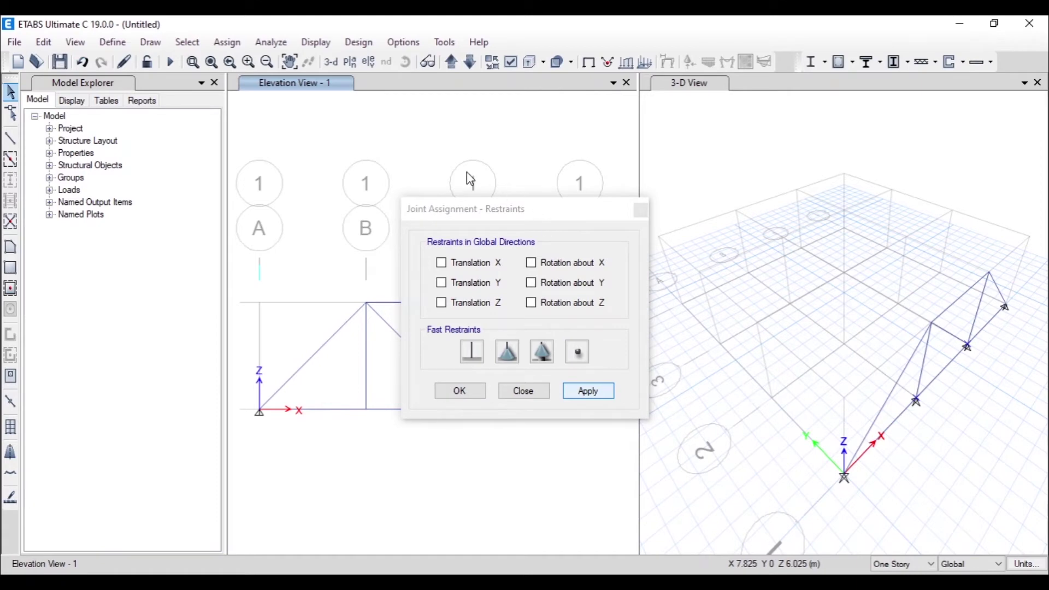
pyautogui.click(521, 391)
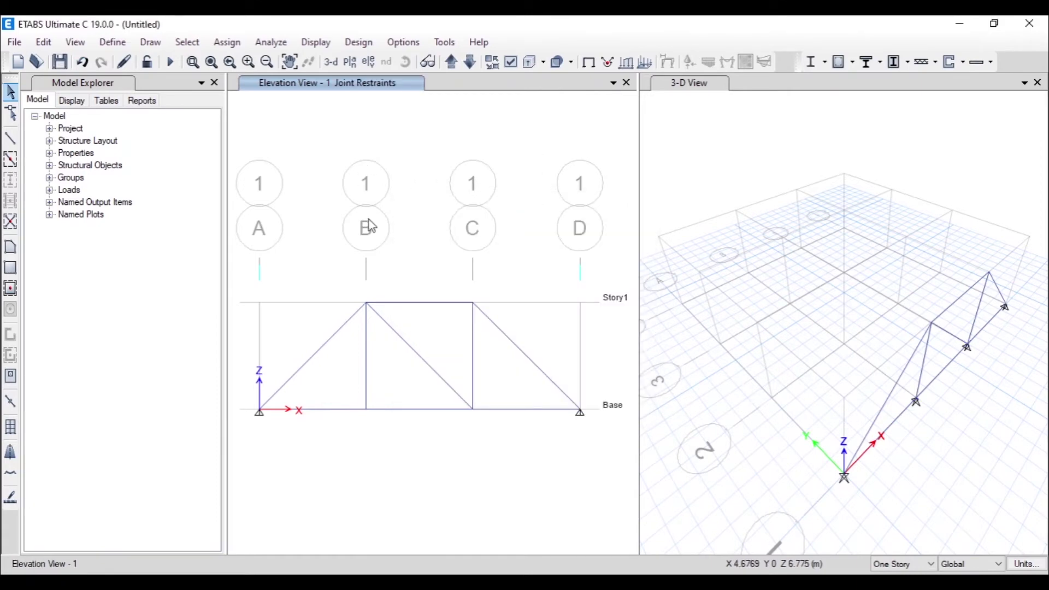
# Assign a fixed support to the Base joint at grid A, restraining all translations and rotations
pyautogui.click(582, 417)
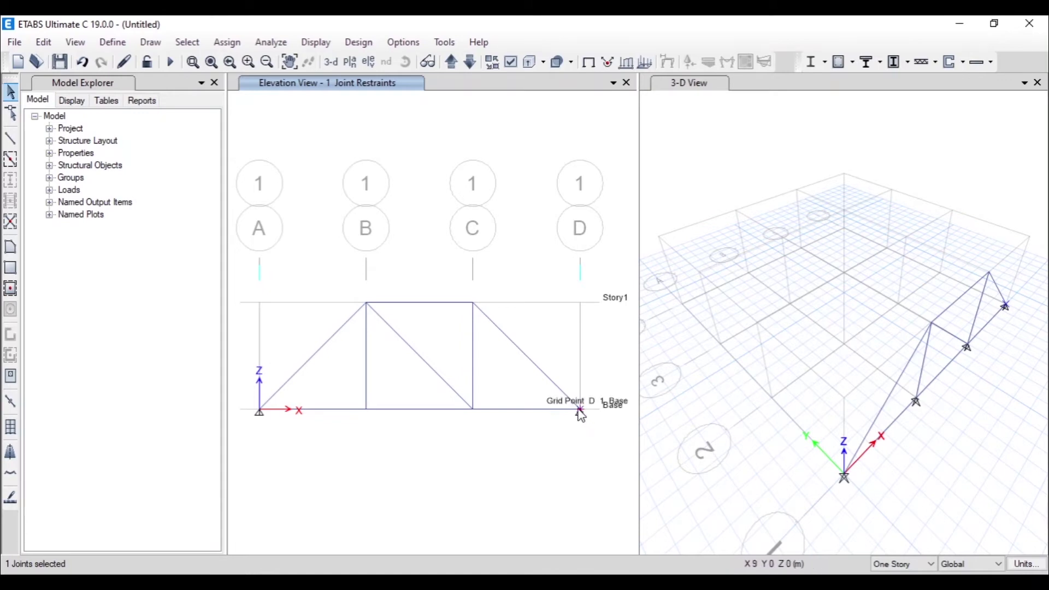
pyautogui.click(261, 412)
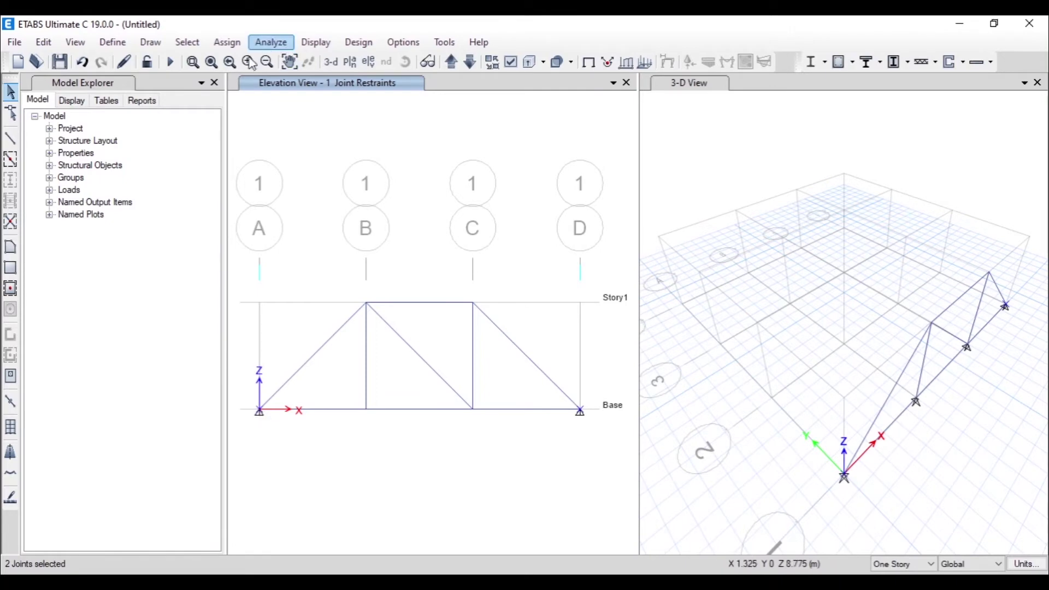
pyautogui.click(580, 410)
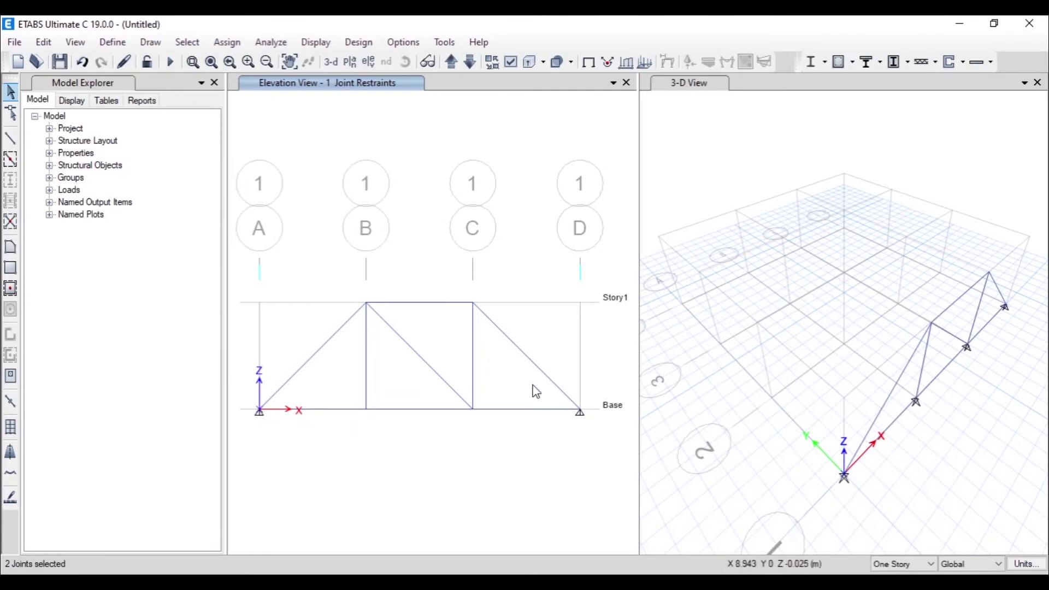
pyautogui.click(227, 43)
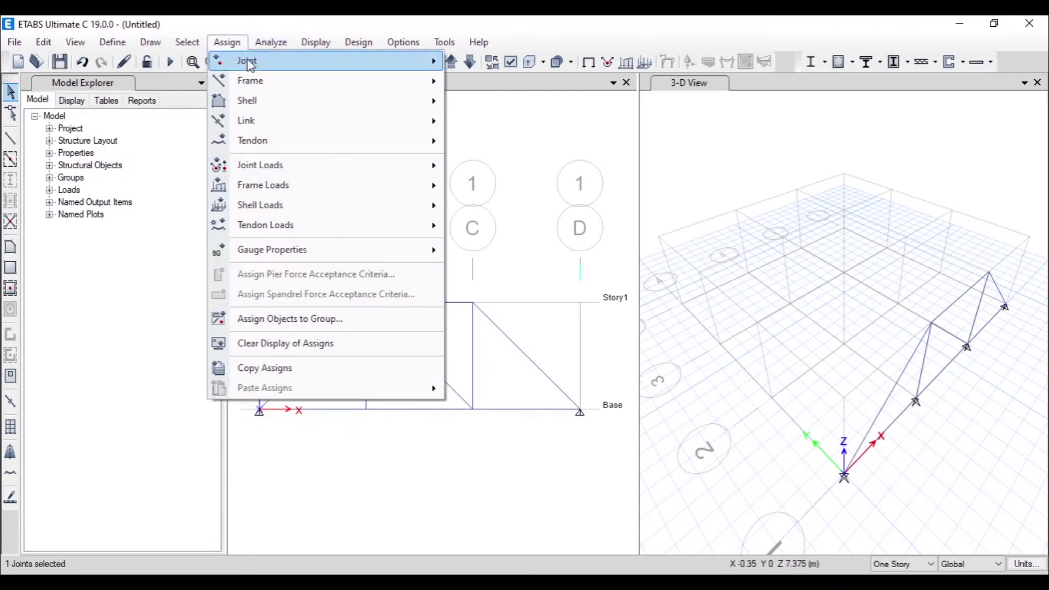
pyautogui.moveTo(253, 67)
pyautogui.click(461, 65)
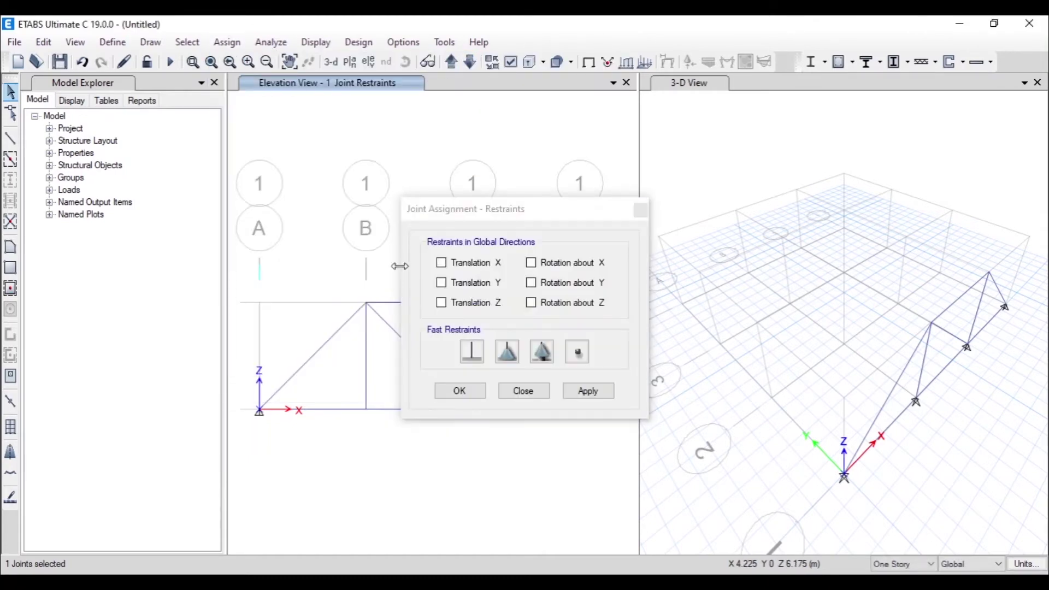
pyautogui.click(473, 351)
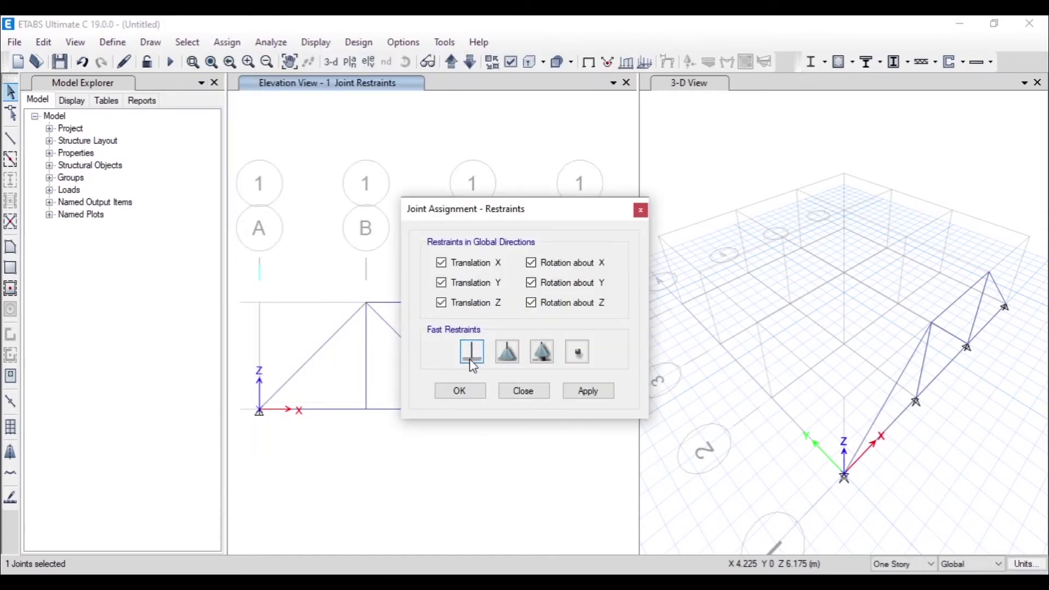
pyautogui.click(589, 391)
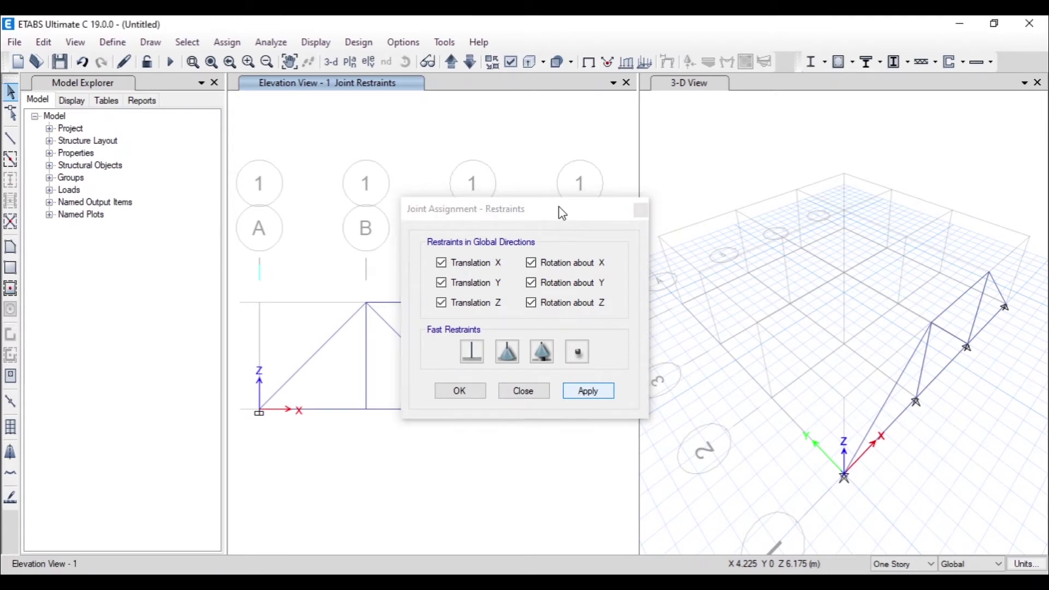
# Assign a roller support to the Base joint at grid D, restraining only Translation Z
pyautogui.moveTo(562, 213); pyautogui.dragTo(444, 80)
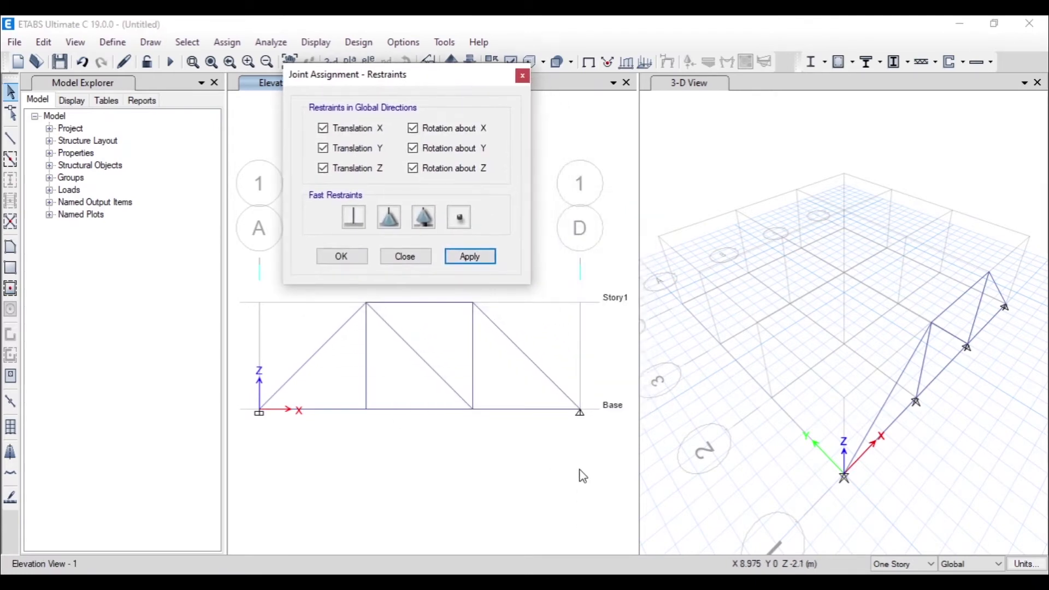
pyautogui.click(581, 412)
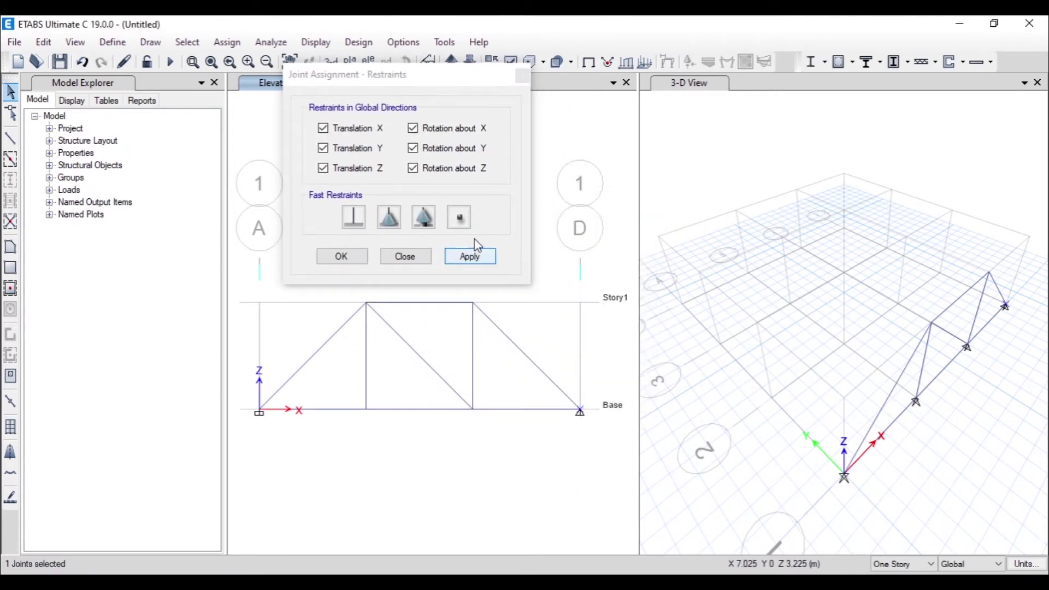
pyautogui.click(426, 219)
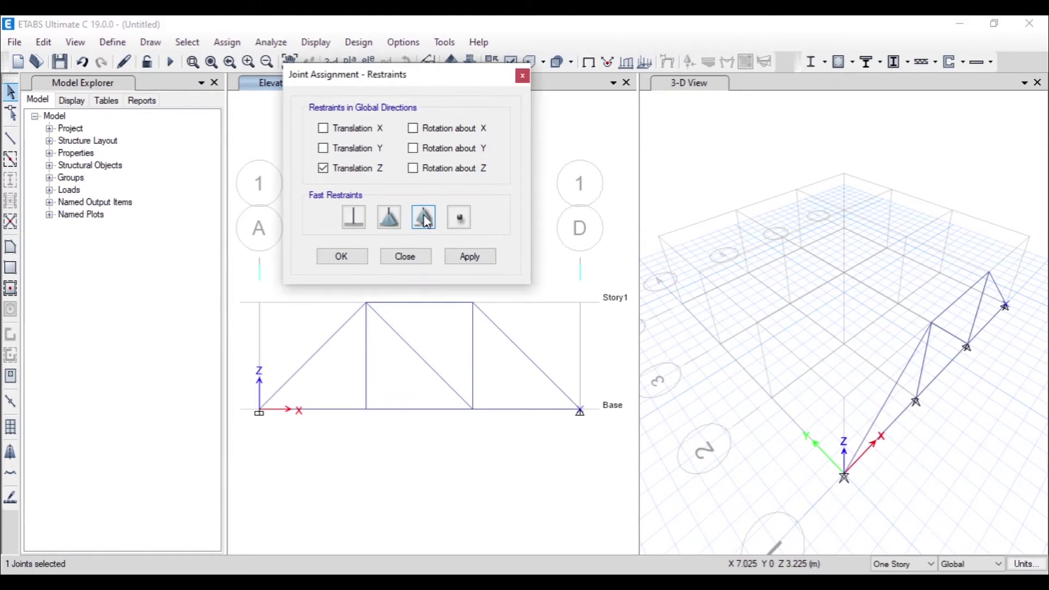
pyautogui.click(473, 258)
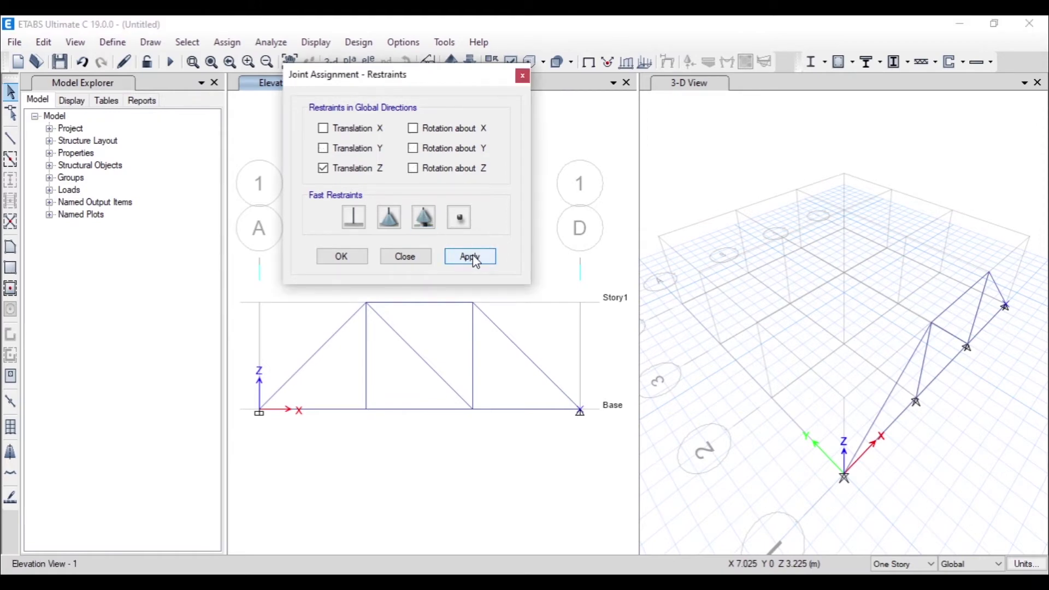
pyautogui.click(342, 258)
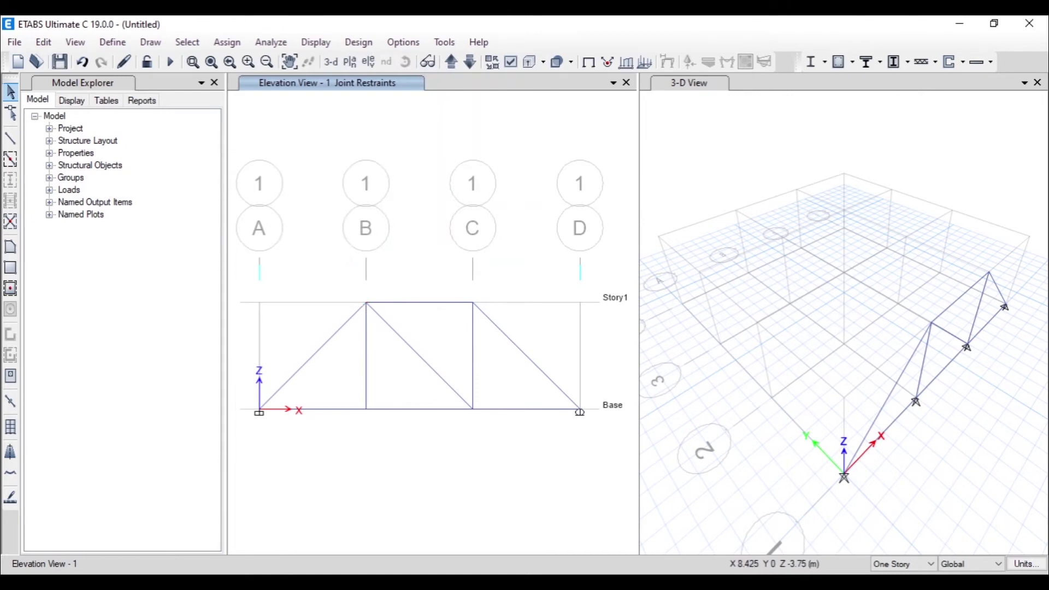
# Check the applied joint loads in the PDF truss drawing and return to the ETABS model
pyautogui.moveTo(510, 583)
pyautogui.click(508, 525)
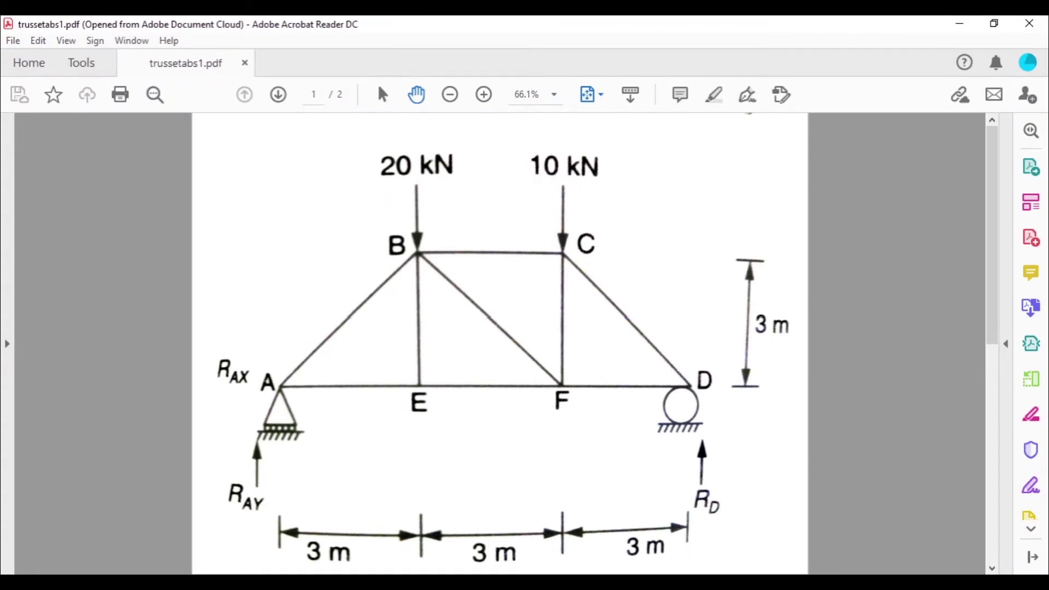
pyautogui.click(547, 583)
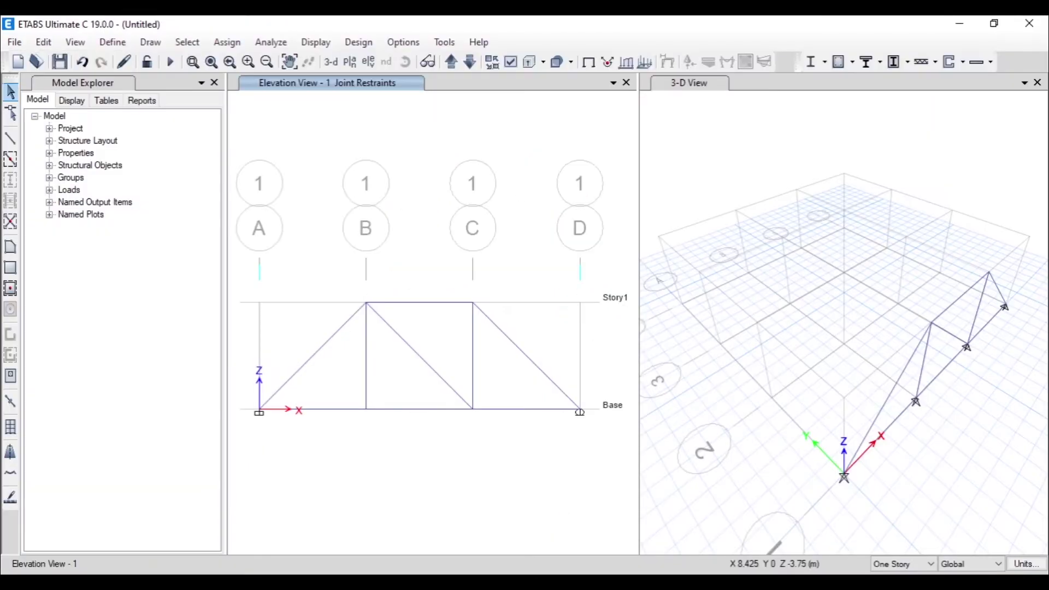
# Apply a Dead joint force of -20 kN in Global Z to the Story1 joint at grid B
pyautogui.click(367, 304)
pyautogui.click(227, 42)
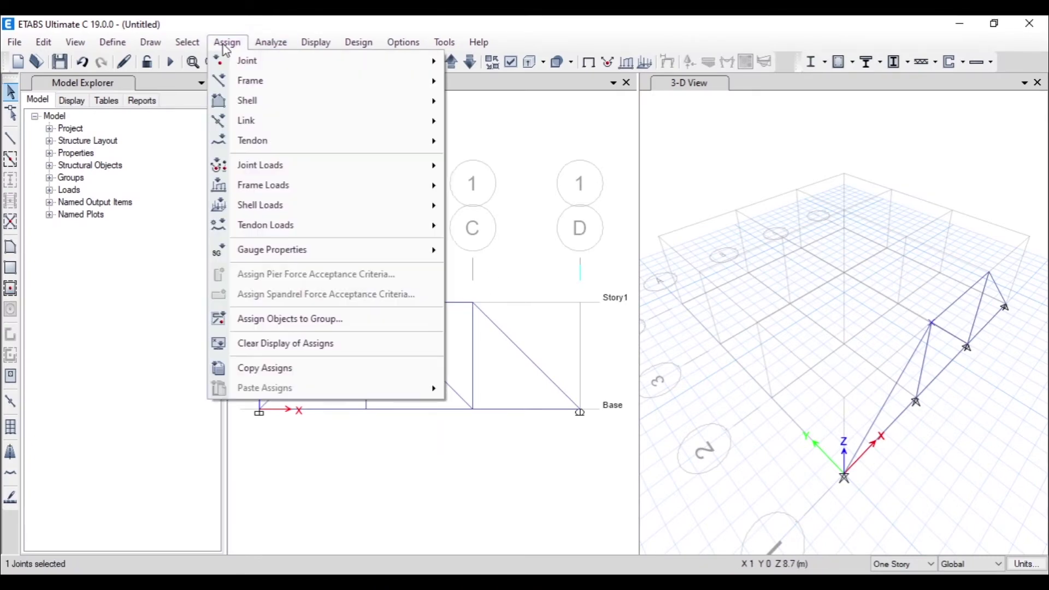
pyautogui.moveTo(358, 164)
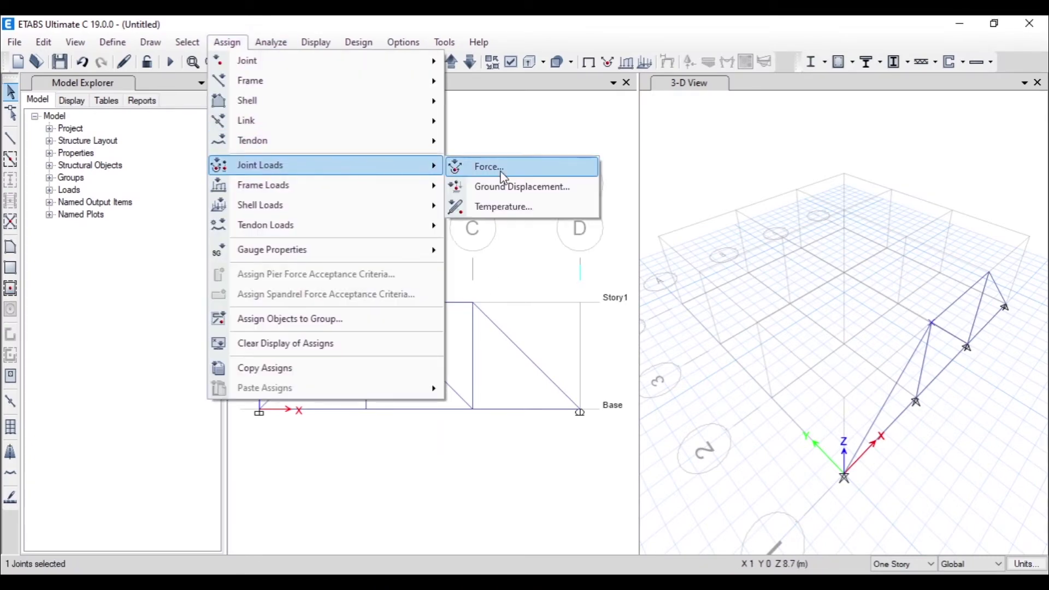
pyautogui.click(504, 175)
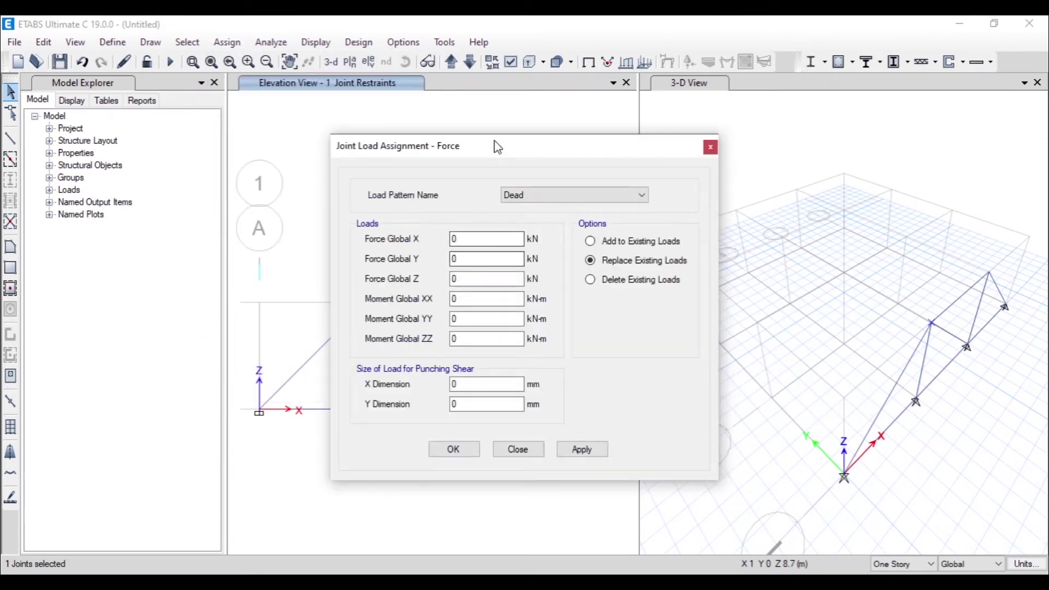
pyautogui.moveTo(690, 133); pyautogui.dragTo(693, 133)
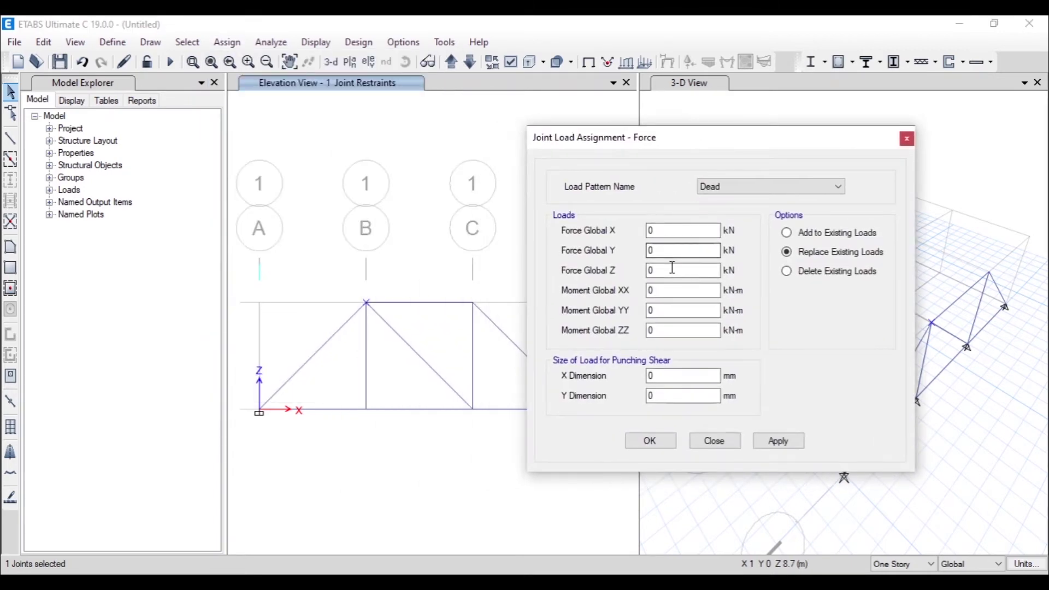
pyautogui.moveTo(673, 268); pyautogui.dragTo(585, 282)
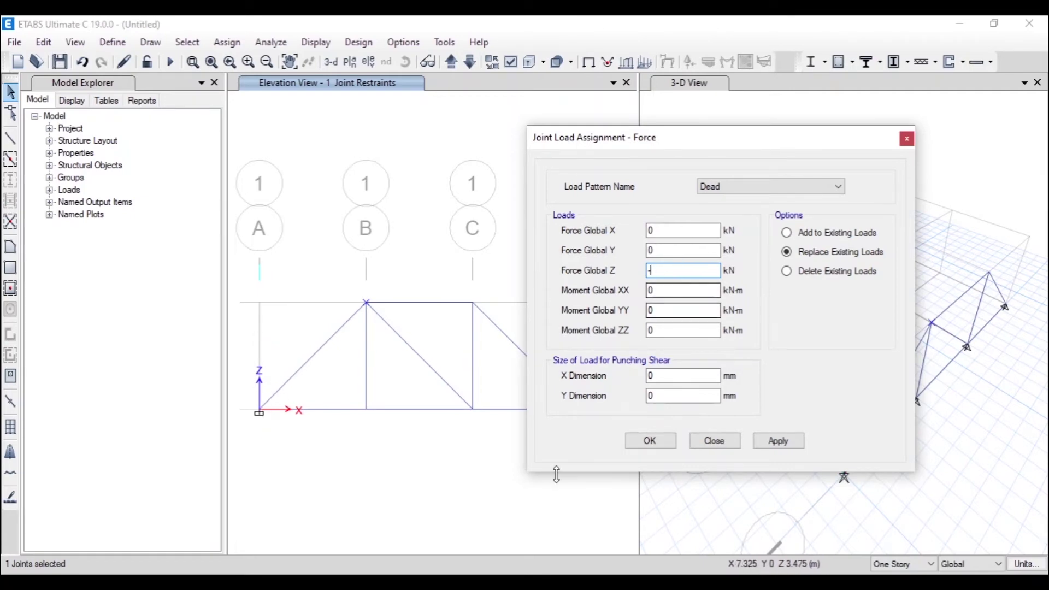
pyautogui.click(583, 585)
pyautogui.click(583, 585)
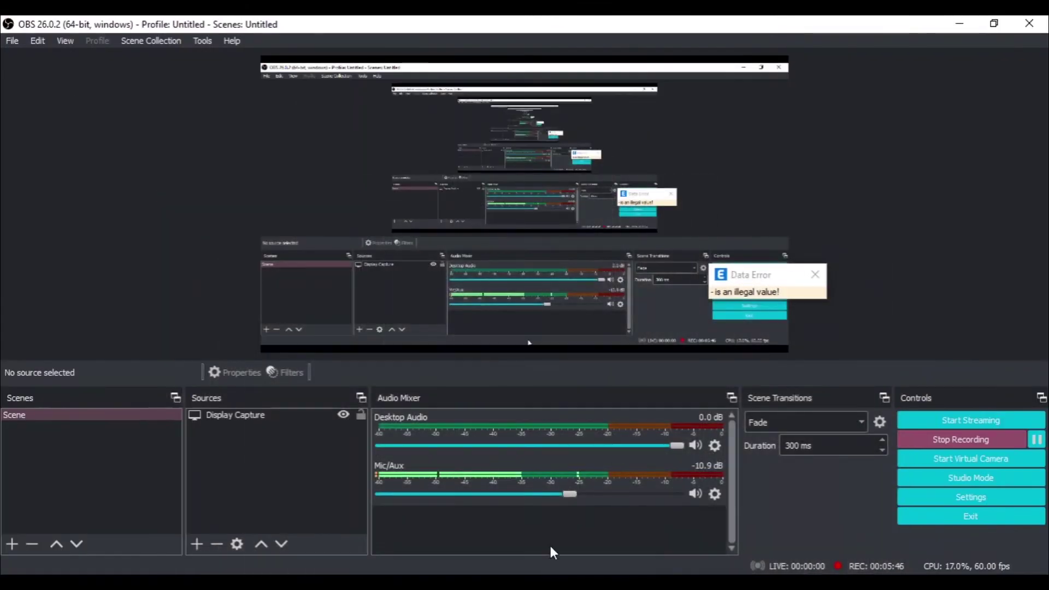
pyautogui.click(553, 584)
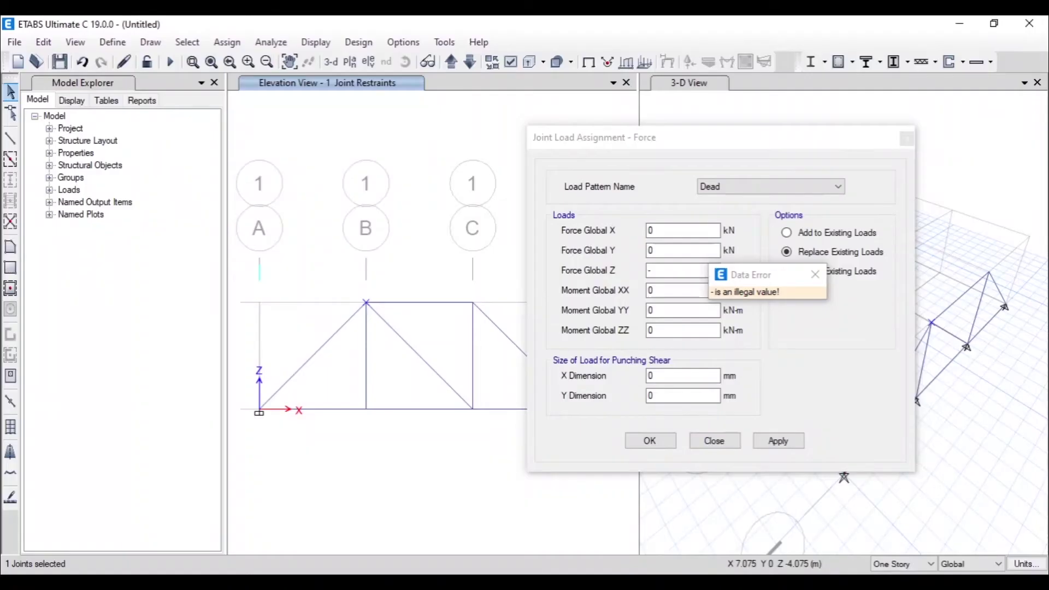
pyautogui.click(816, 274)
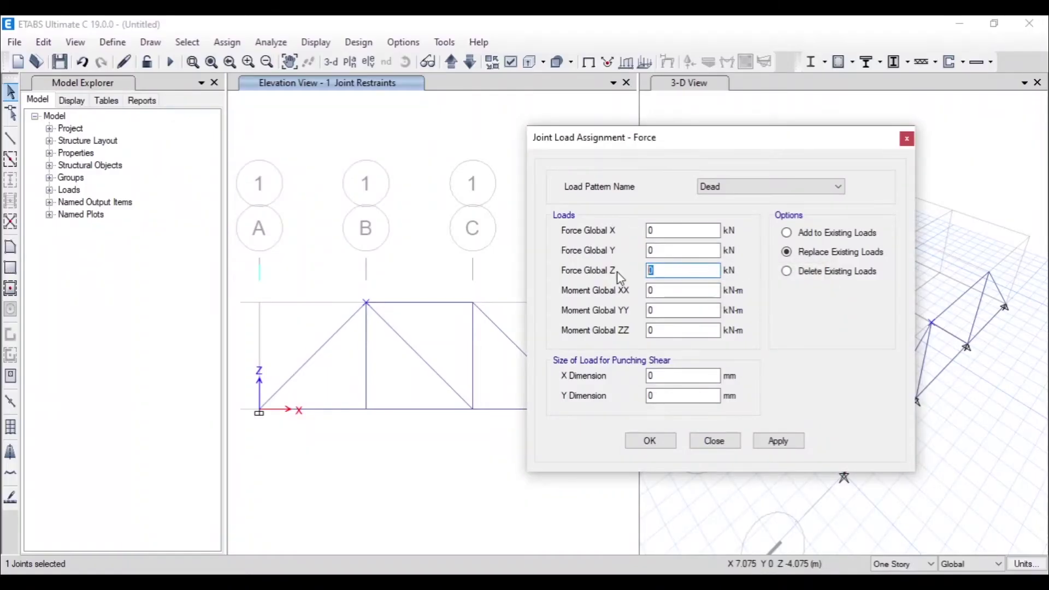
pyautogui.click(779, 443)
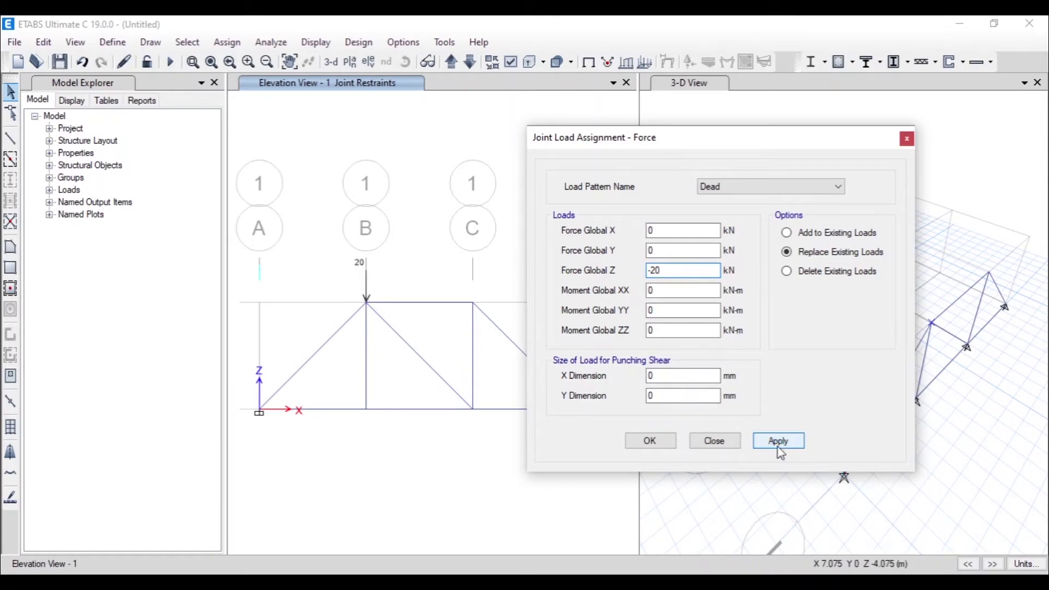
# Apply a Dead joint force of -10 kN in Global Z to the Story1 joint at grid C
pyautogui.click(474, 304)
pyautogui.click(699, 271)
pyautogui.click(699, 271)
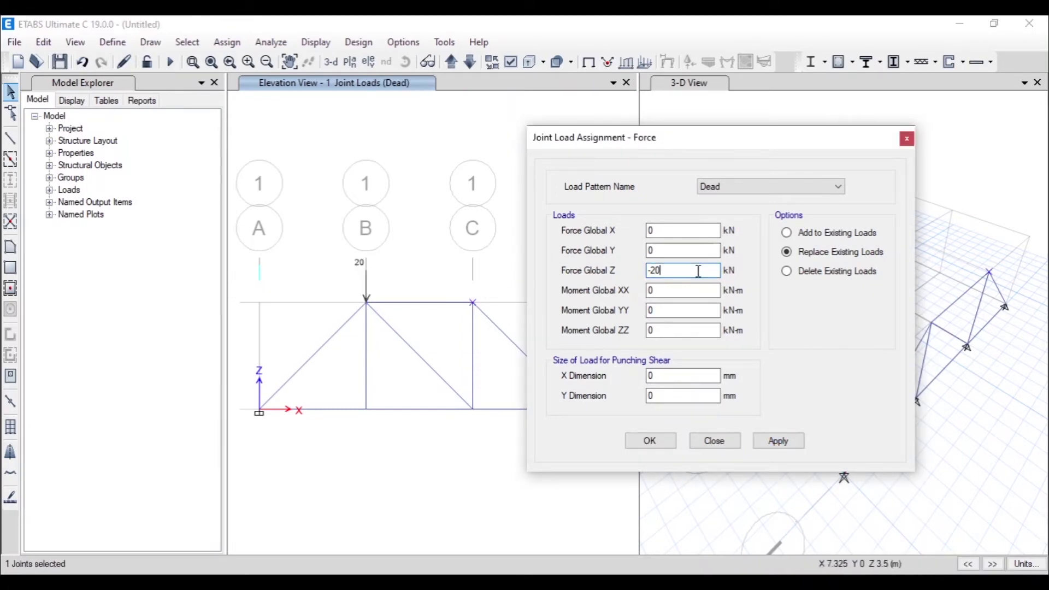
pyautogui.write('10')
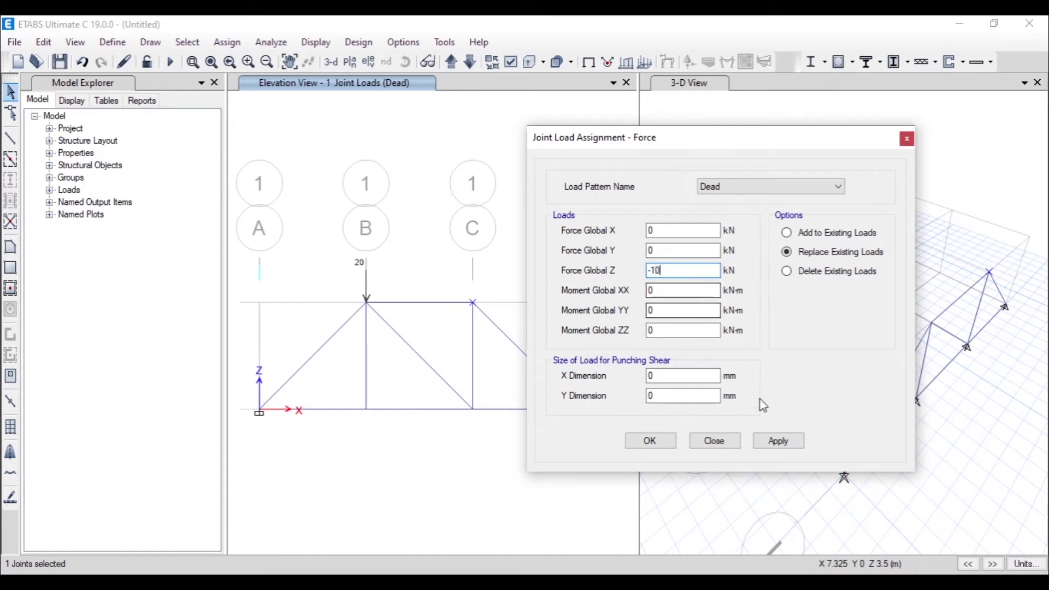
pyautogui.click(778, 442)
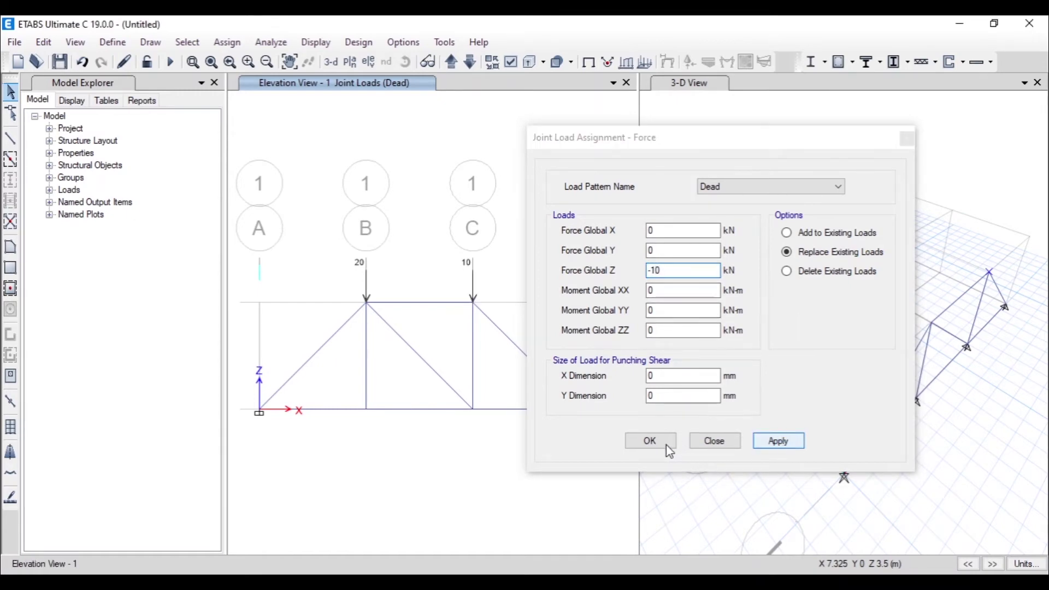
pyautogui.click(652, 444)
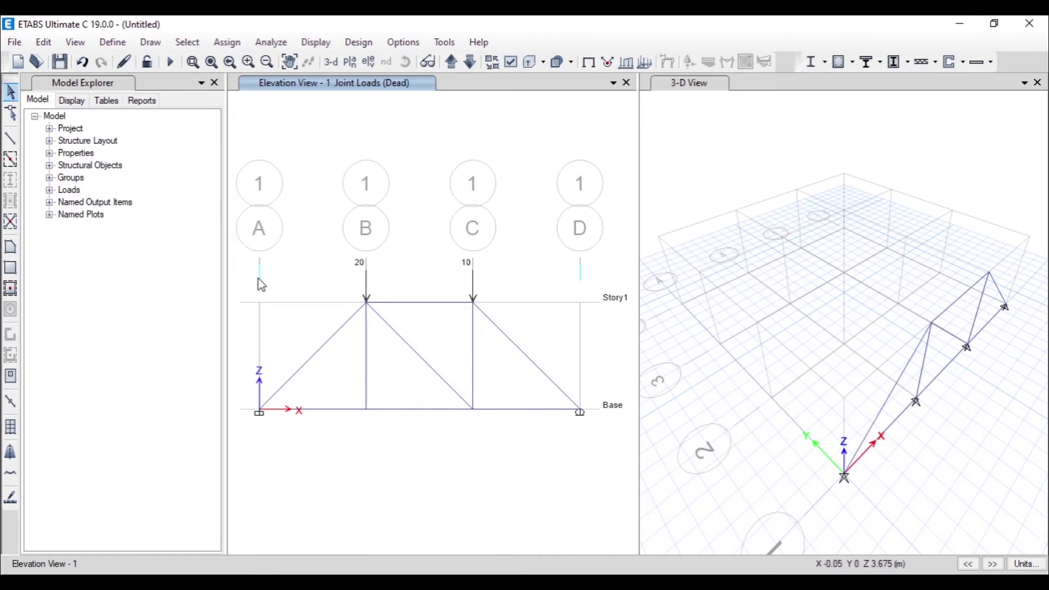
# Release Moment 22 and Moment 33 at the start and end of all truss members, with zero partial fixity
pyautogui.moveTo(254, 276); pyautogui.dragTo(597, 454)
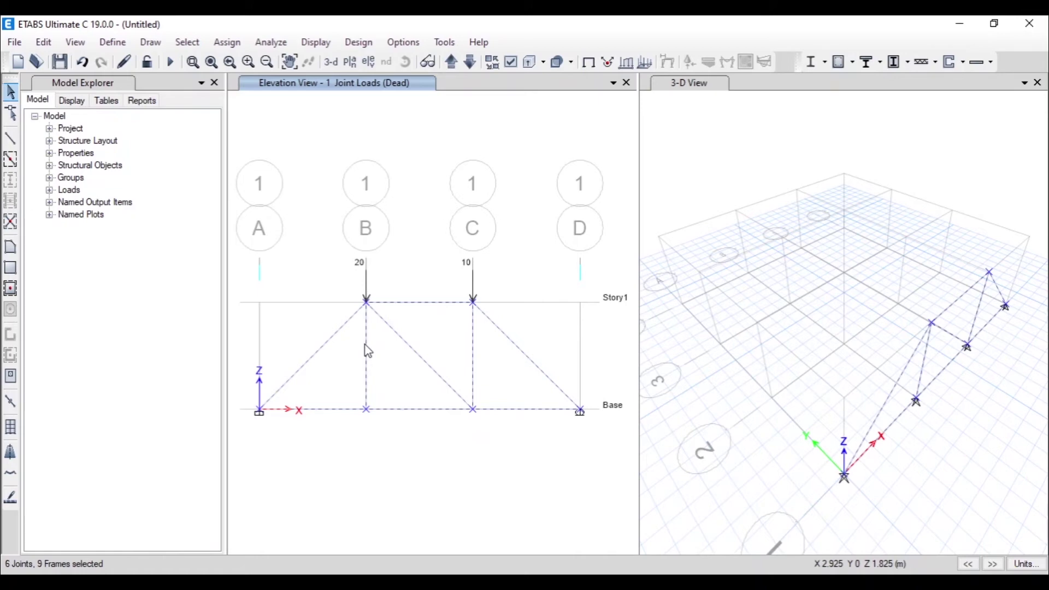
pyautogui.moveTo(577, 442); pyautogui.dragTo(267, 246)
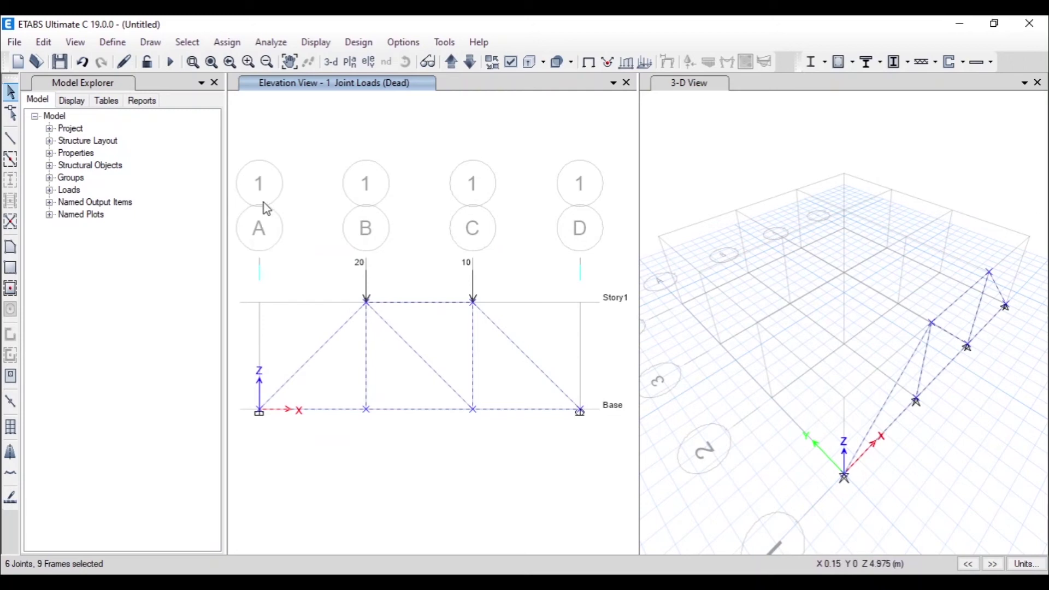
pyautogui.click(227, 42)
pyautogui.moveTo(261, 83)
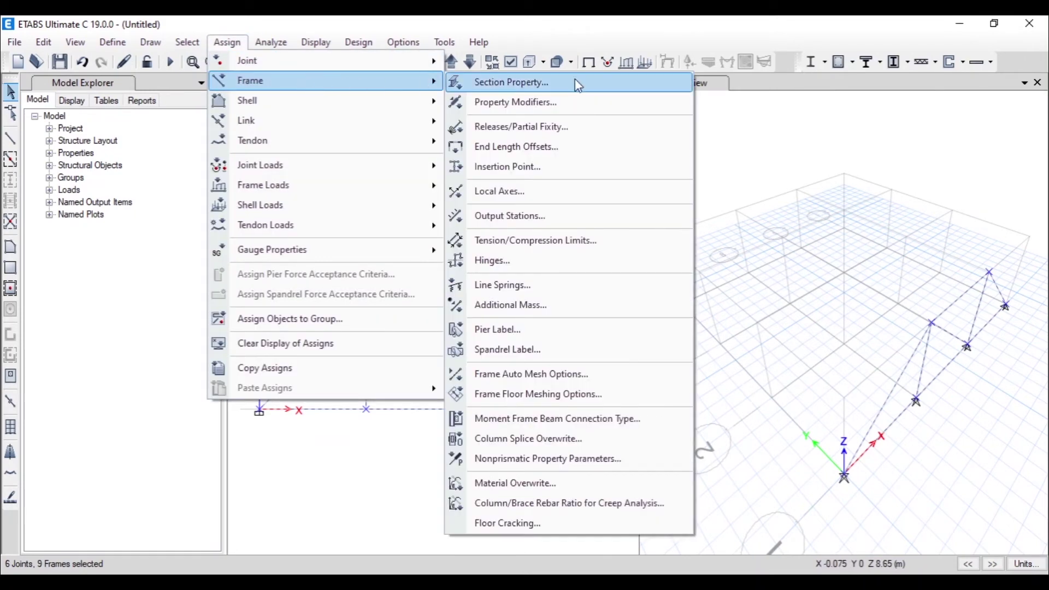
pyautogui.click(589, 131)
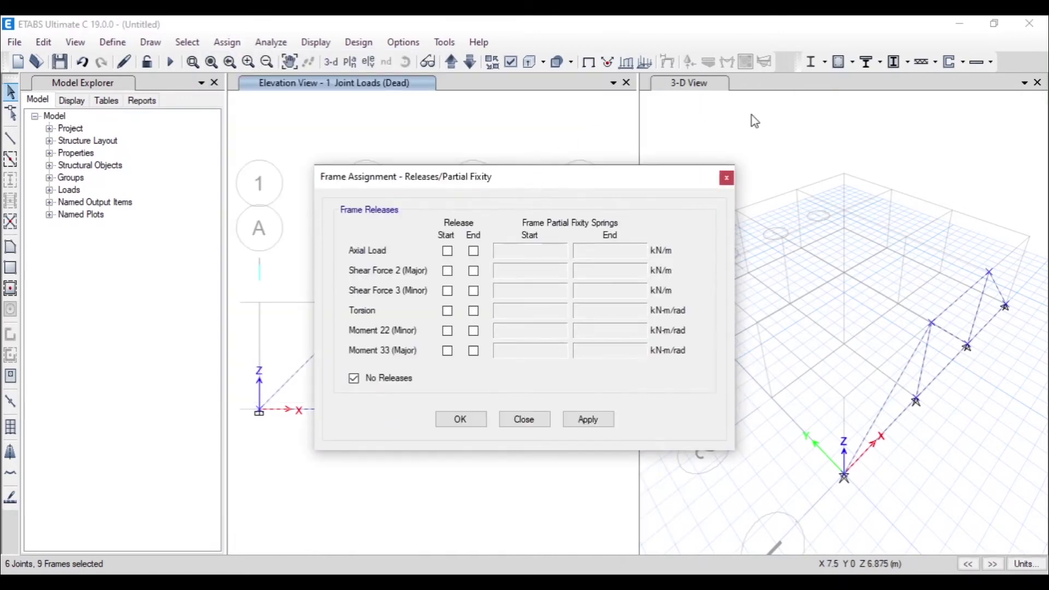
pyautogui.moveTo(549, 176); pyautogui.dragTo(726, 47)
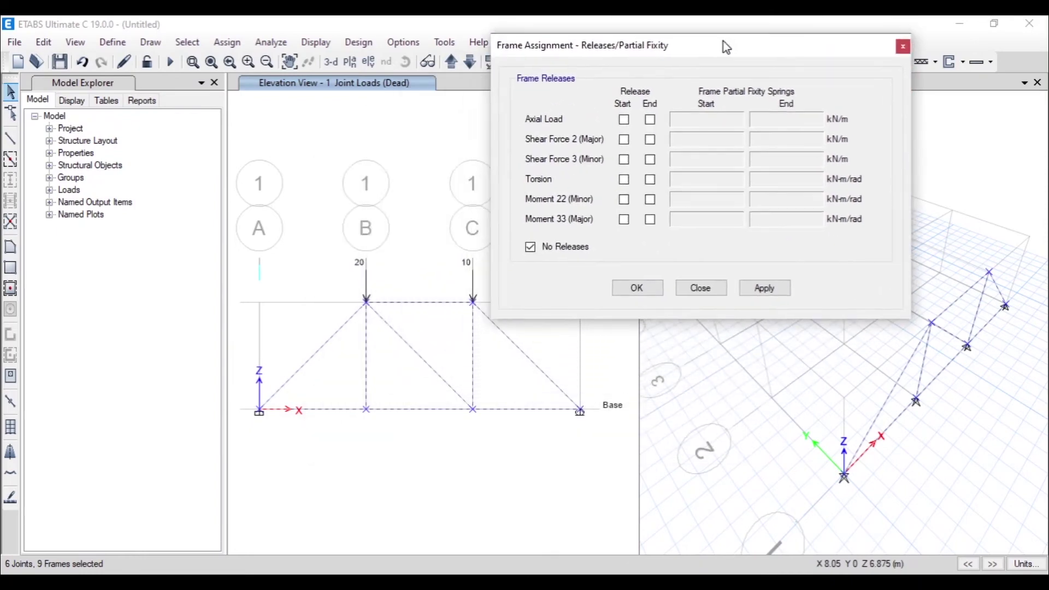
pyautogui.click(625, 199)
pyautogui.click(651, 200)
pyautogui.click(651, 220)
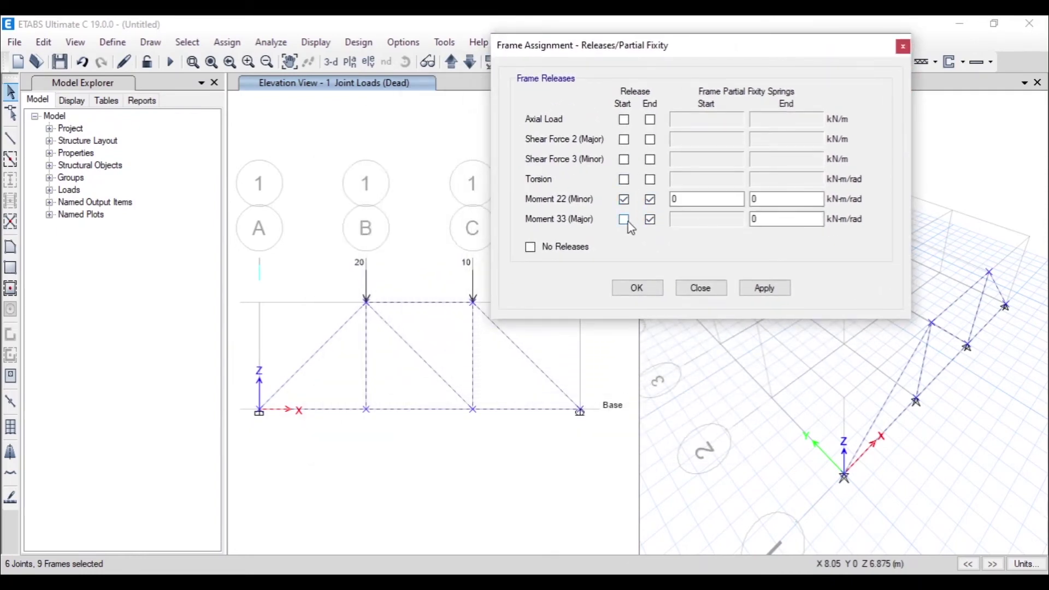
pyautogui.click(624, 220)
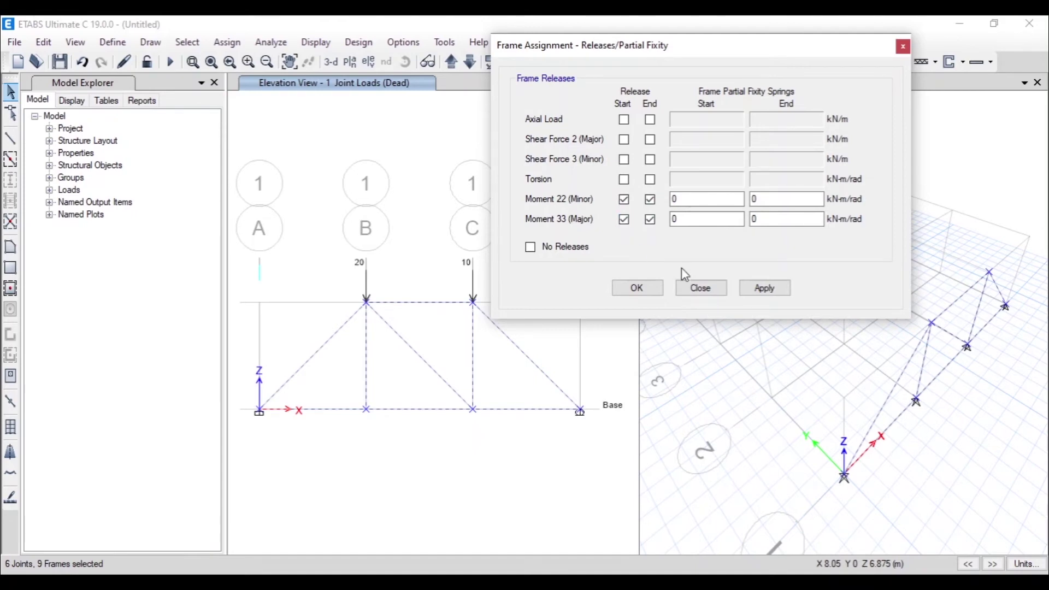
pyautogui.click(765, 289)
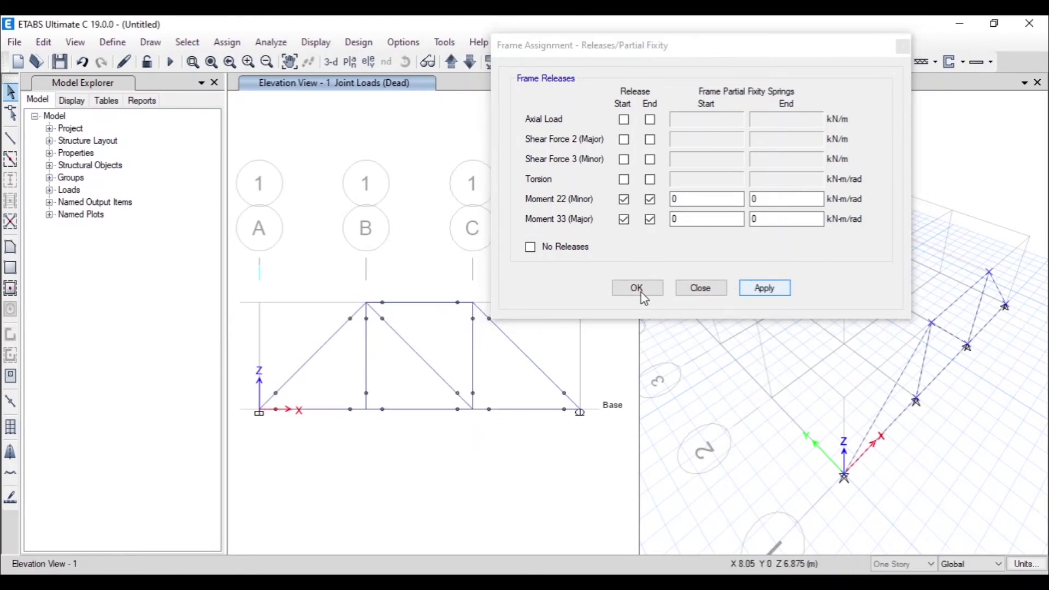
# Finish the release assignment, run the analysis and save the model as truss, replacing the existing file
pyautogui.click(639, 292)
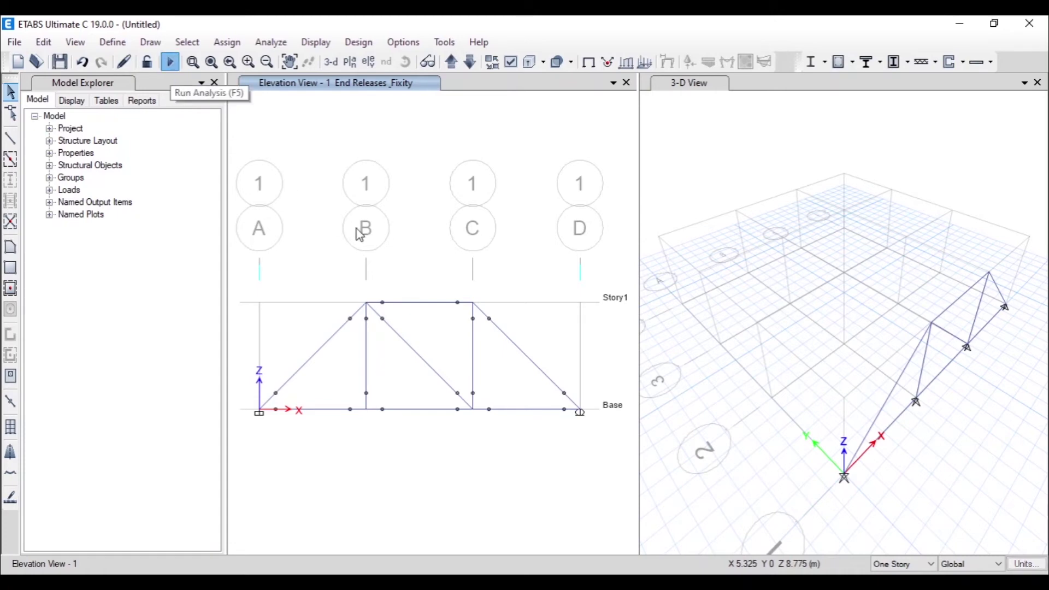
pyautogui.press('F5')
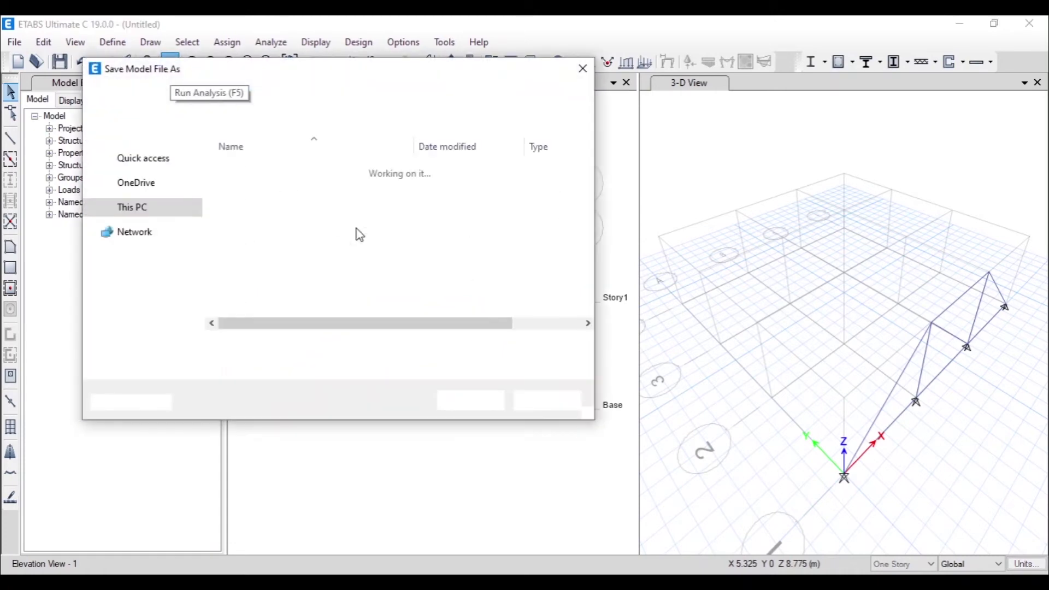
pyautogui.click(353, 201)
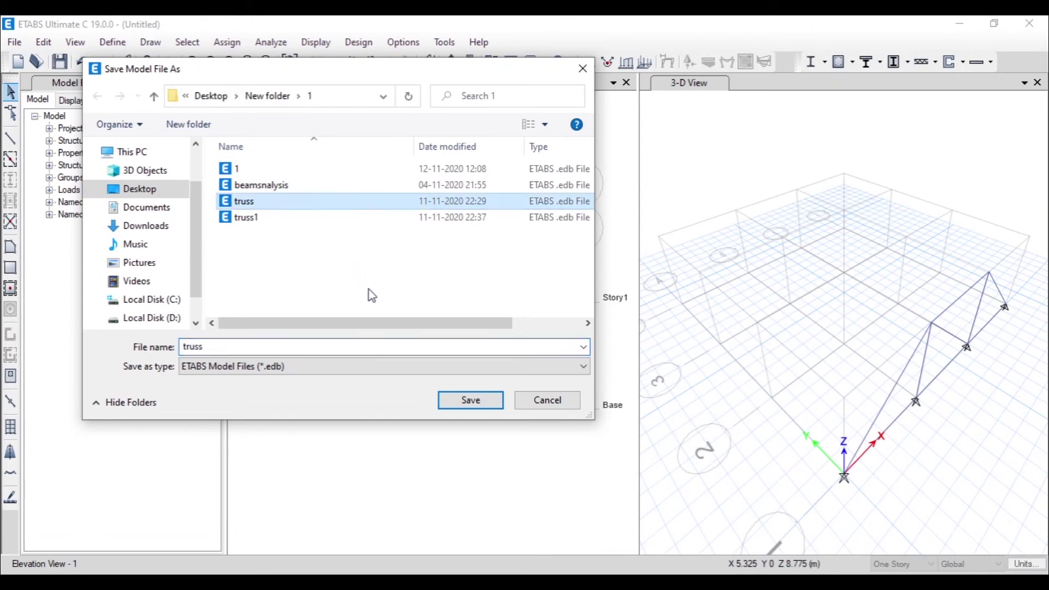
pyautogui.click(463, 400)
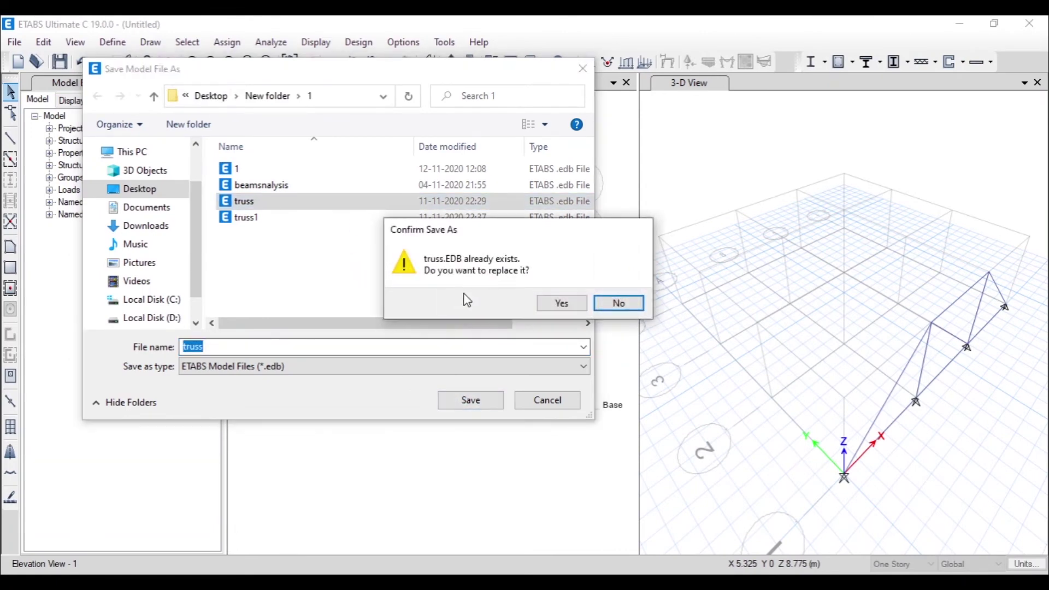
pyautogui.click(562, 303)
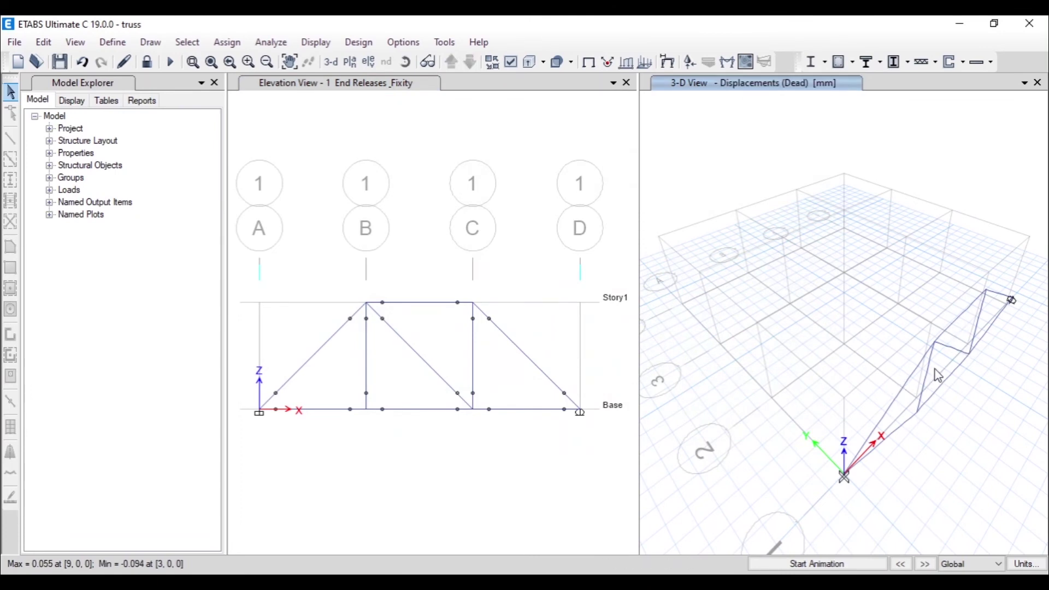
# Display the Fz support reactions for the Dead case as arrows in the 3-D view
pyautogui.click(696, 66)
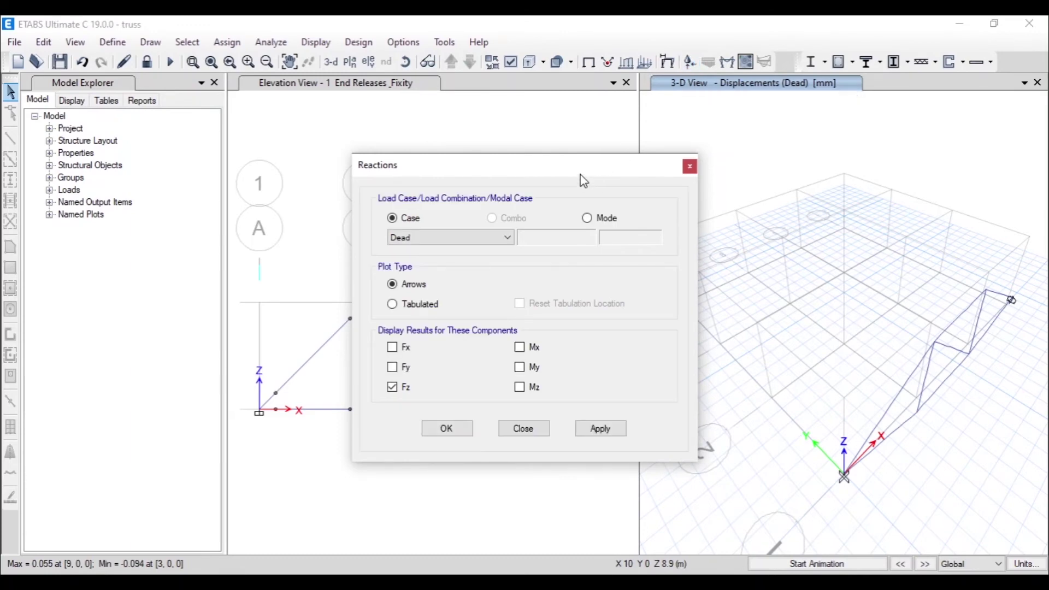
pyautogui.click(699, 407)
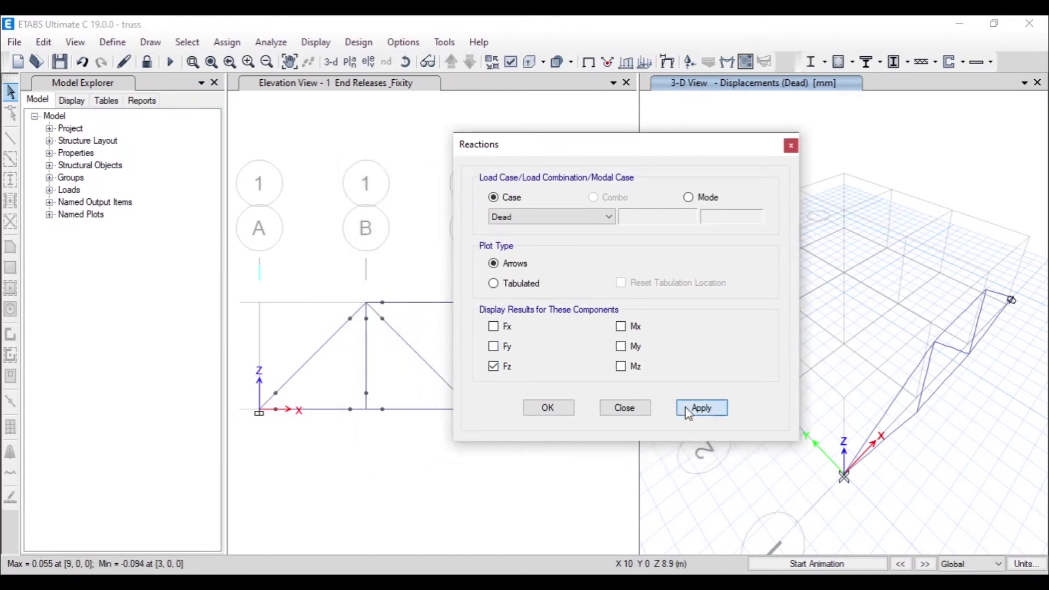
pyautogui.click(649, 150)
pyautogui.moveTo(707, 151); pyautogui.dragTo(738, 77)
pyautogui.click(824, 73)
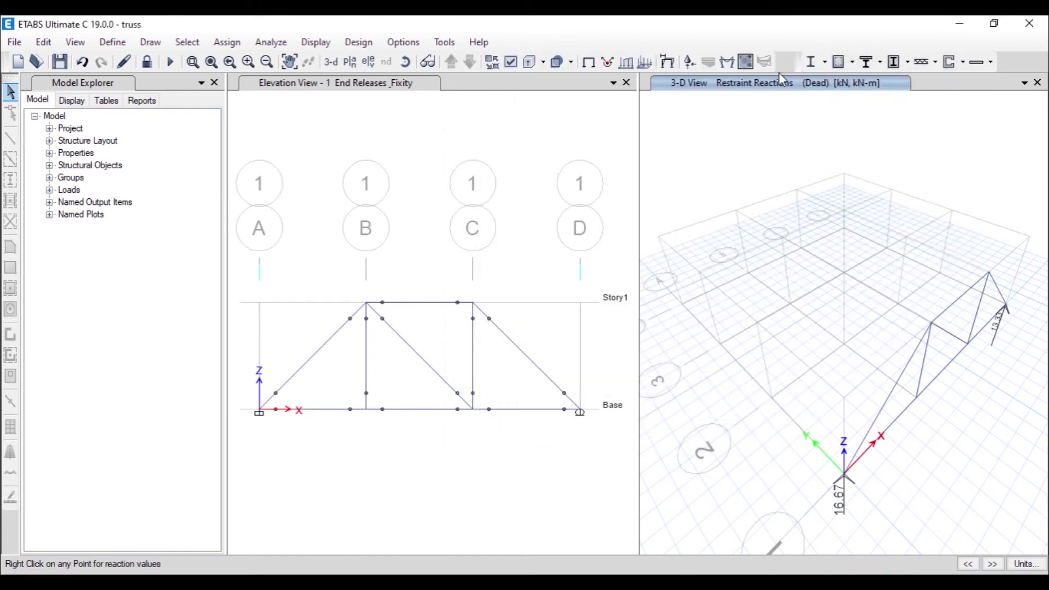
# Display the filled Moment 3-3 frame diagram for the Dead case in the 3-D view
pyautogui.click(728, 62)
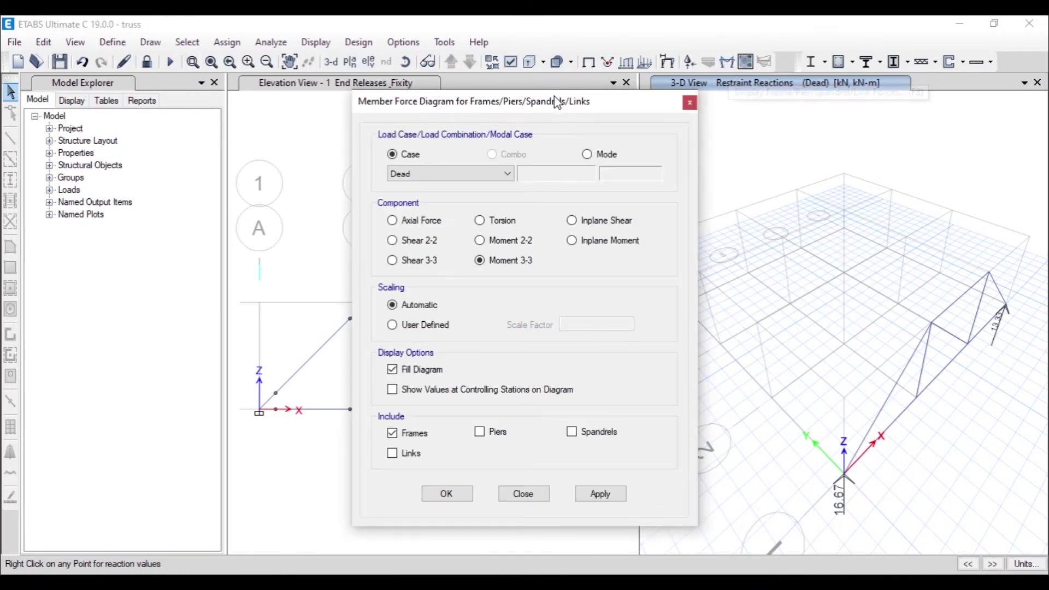
pyautogui.moveTo(579, 101); pyautogui.dragTo(839, 33)
pyautogui.click(860, 427)
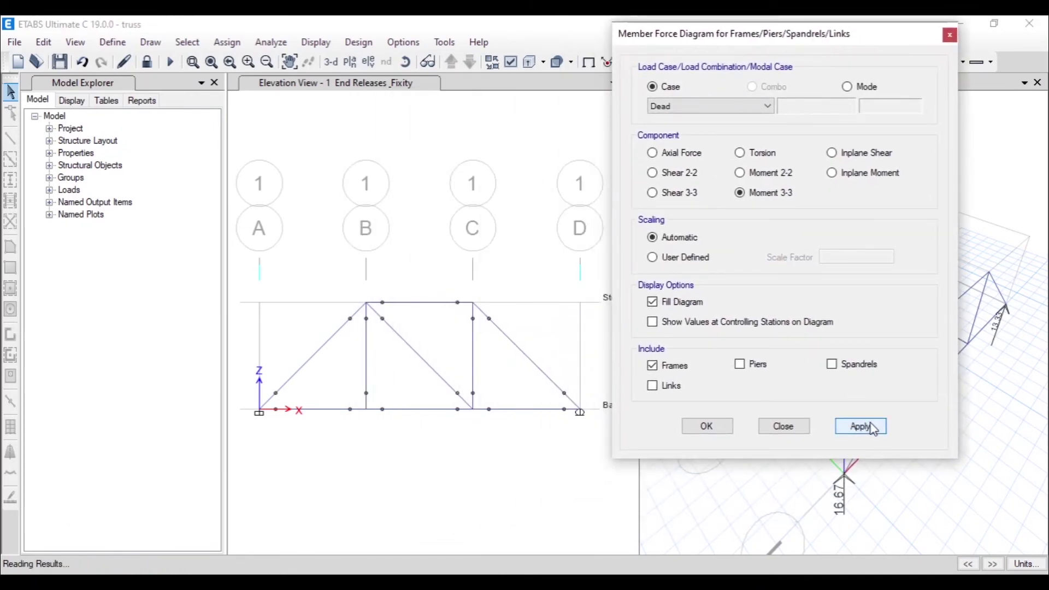
# Display the Dead axial force diagram in the elevation view, with values shown at controlling stations
pyautogui.click(681, 324)
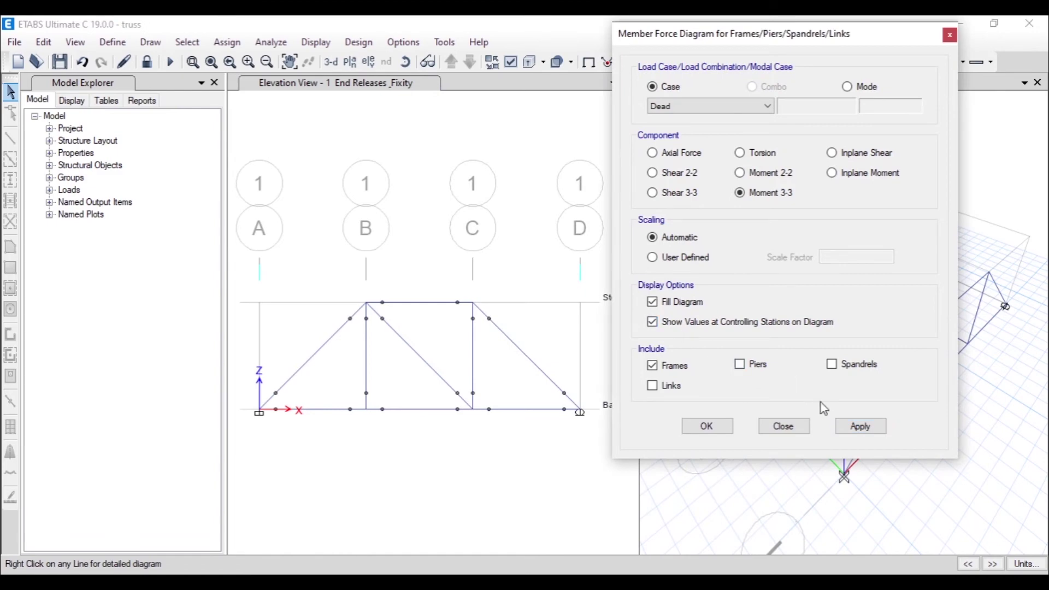
pyautogui.click(548, 140)
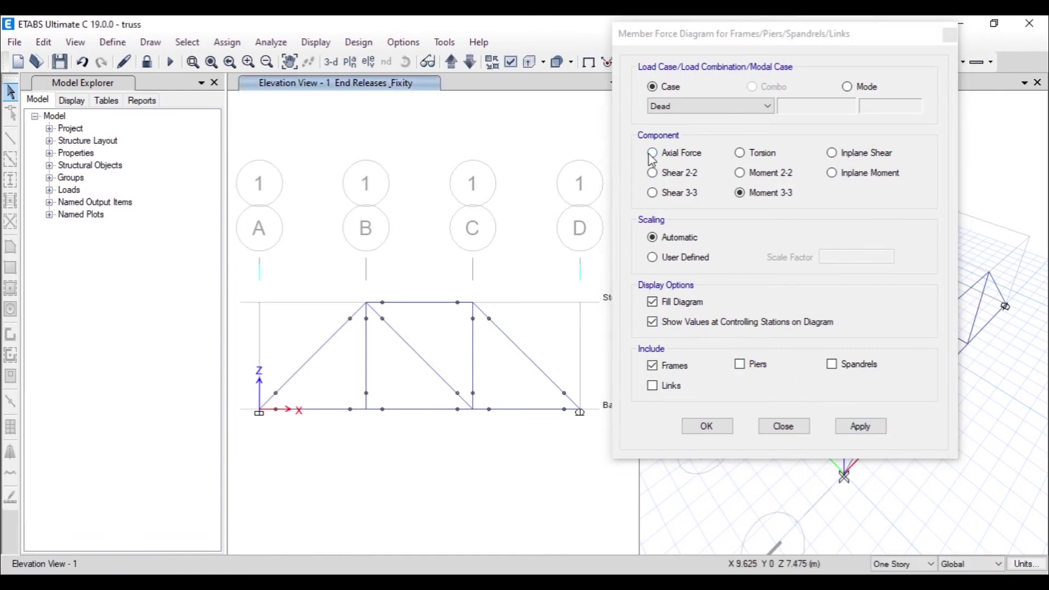
pyautogui.click(673, 154)
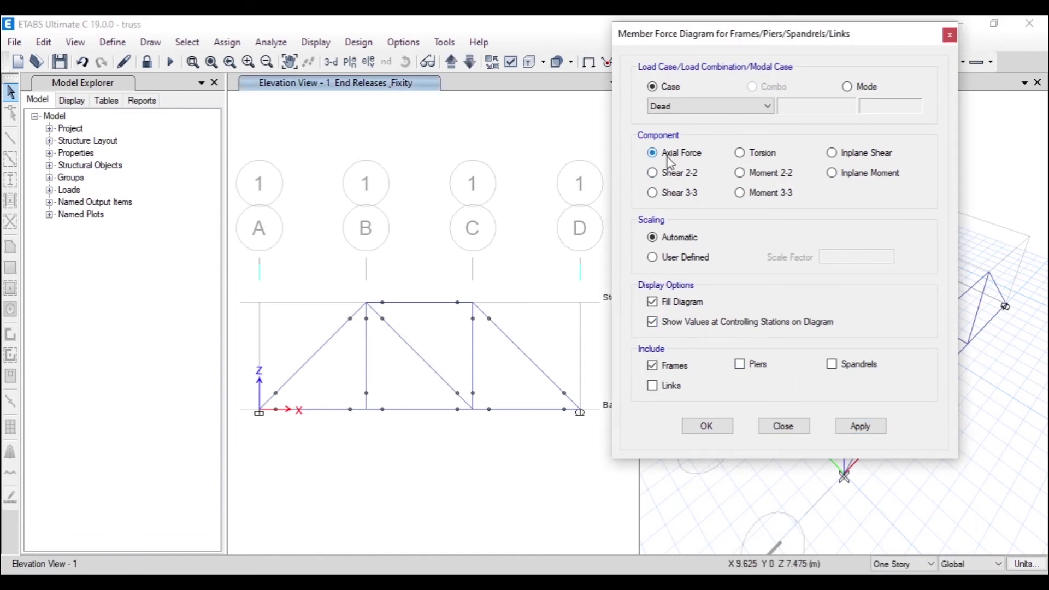
pyautogui.click(874, 429)
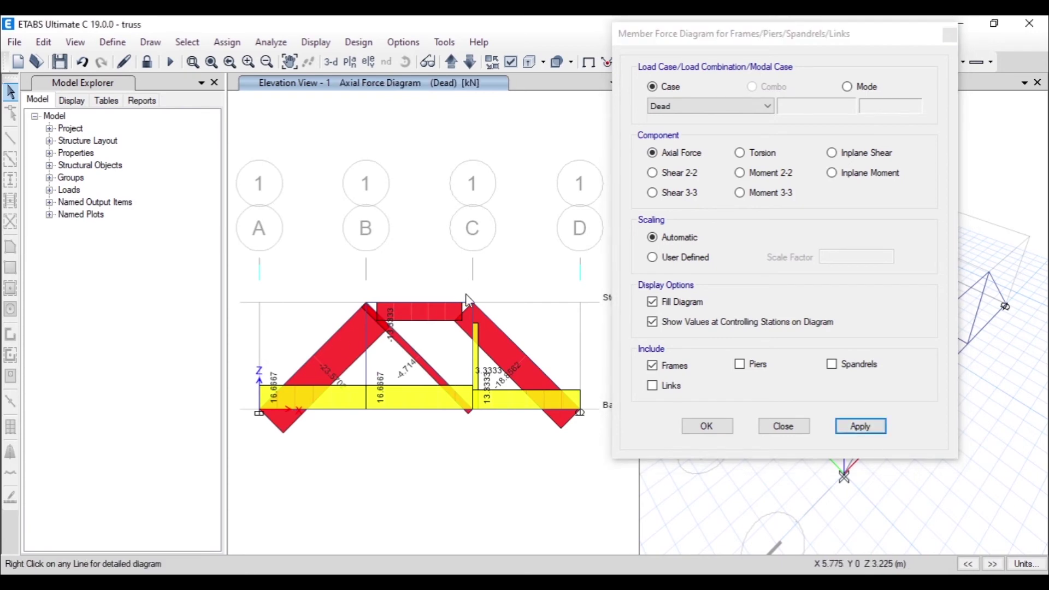
# Check the Moment 3-3 and Moment 2-2 diagrams for the Dead case in the elevation view
pyautogui.click(741, 193)
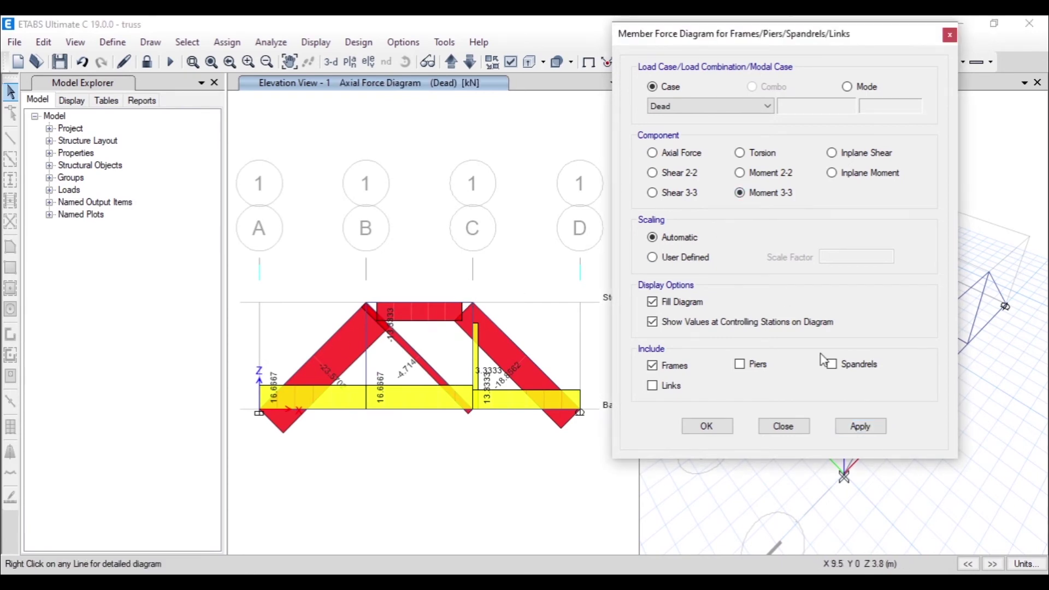
pyautogui.click(861, 426)
pyautogui.click(773, 174)
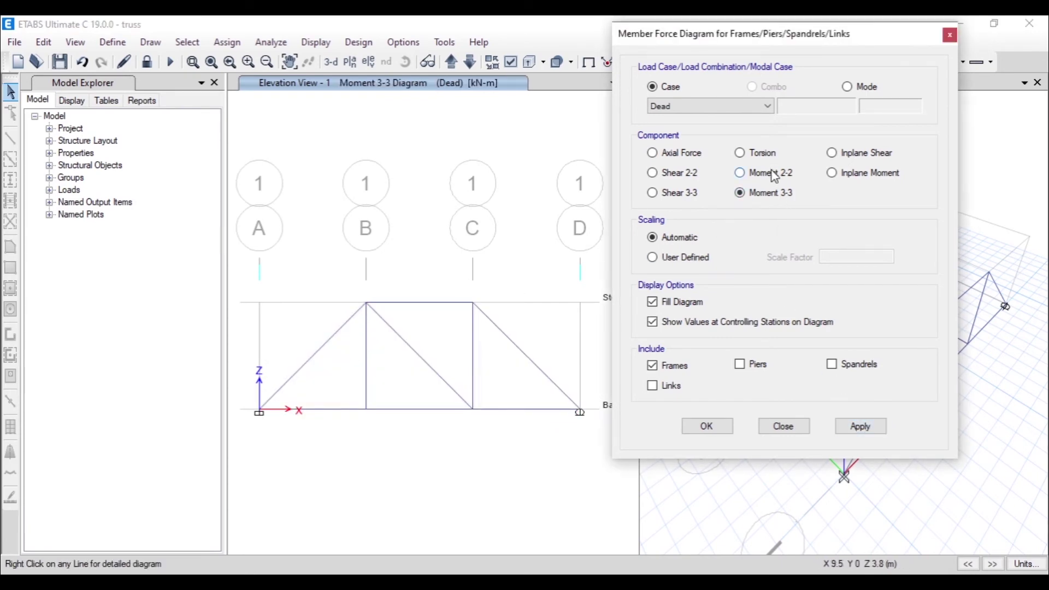
pyautogui.click(859, 428)
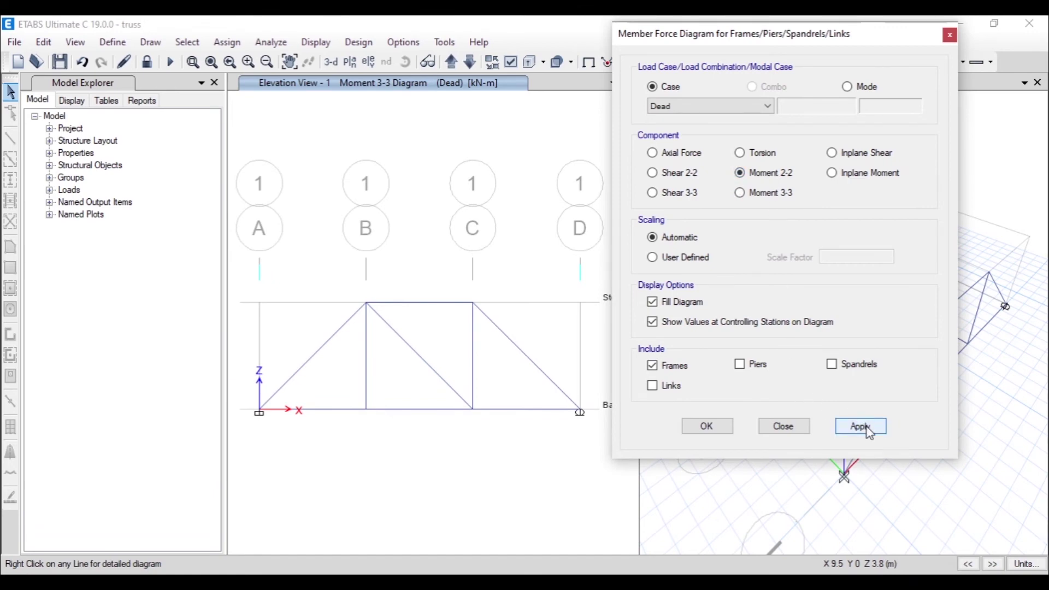
# Check the Shear 2-2 and Shear 3-3 diagrams for the Dead case in the elevation view
pyautogui.click(664, 178)
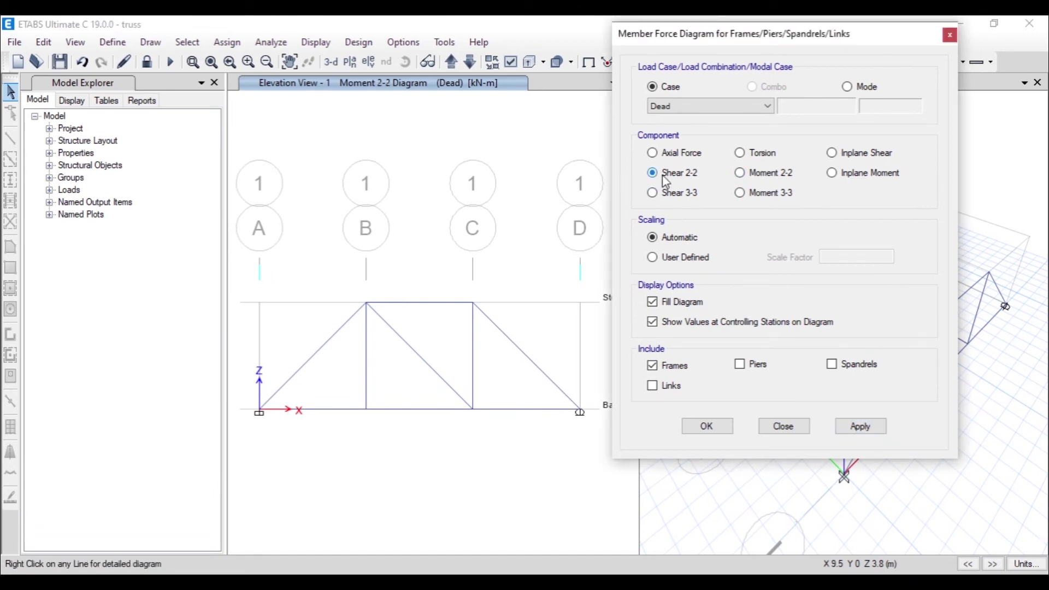
pyautogui.click(860, 427)
pyautogui.click(689, 194)
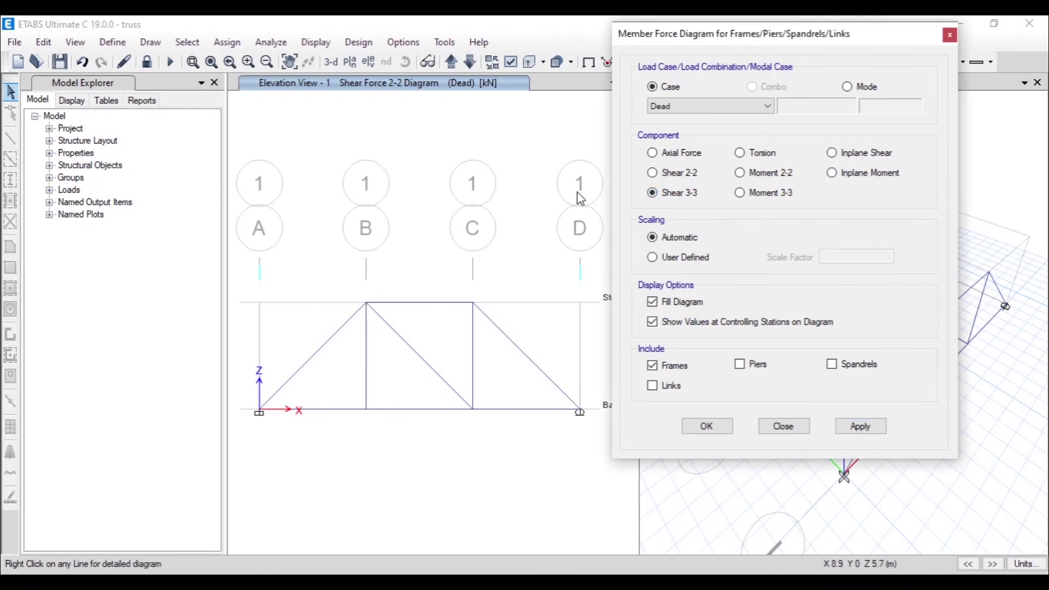
pyautogui.click(861, 426)
# Switch the elevation back to the Dead axial force diagram, inspect the member values and close the member force settings
pyautogui.click(664, 175)
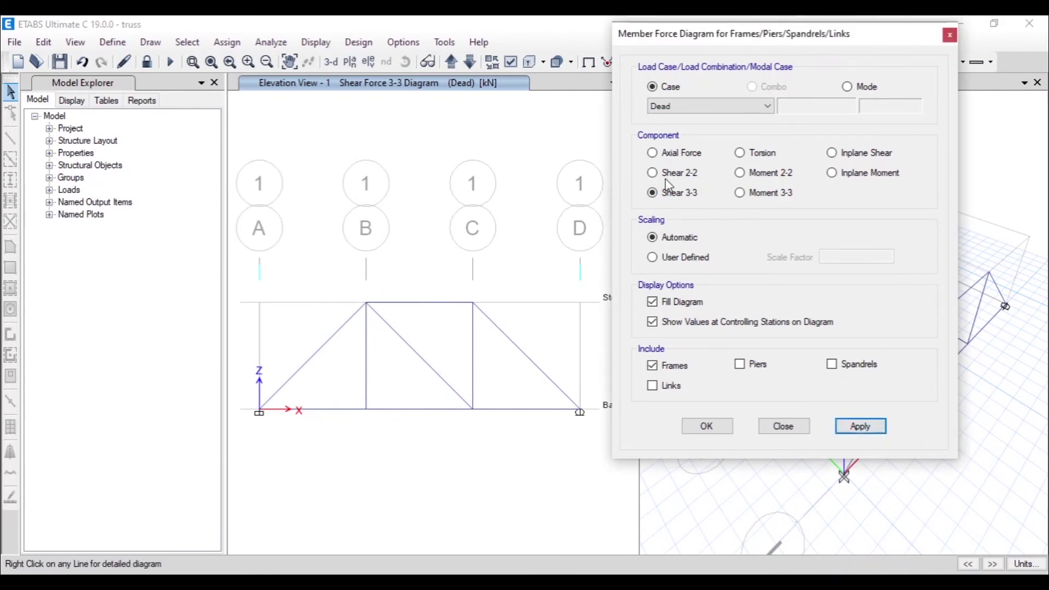
pyautogui.click(860, 427)
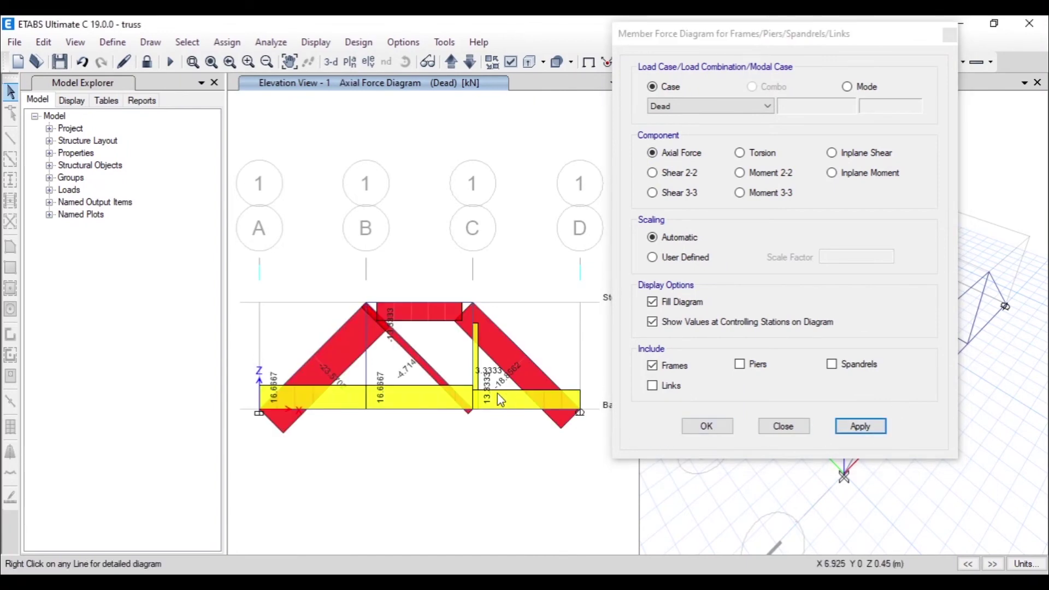
pyautogui.scroll(2, 328, 385)
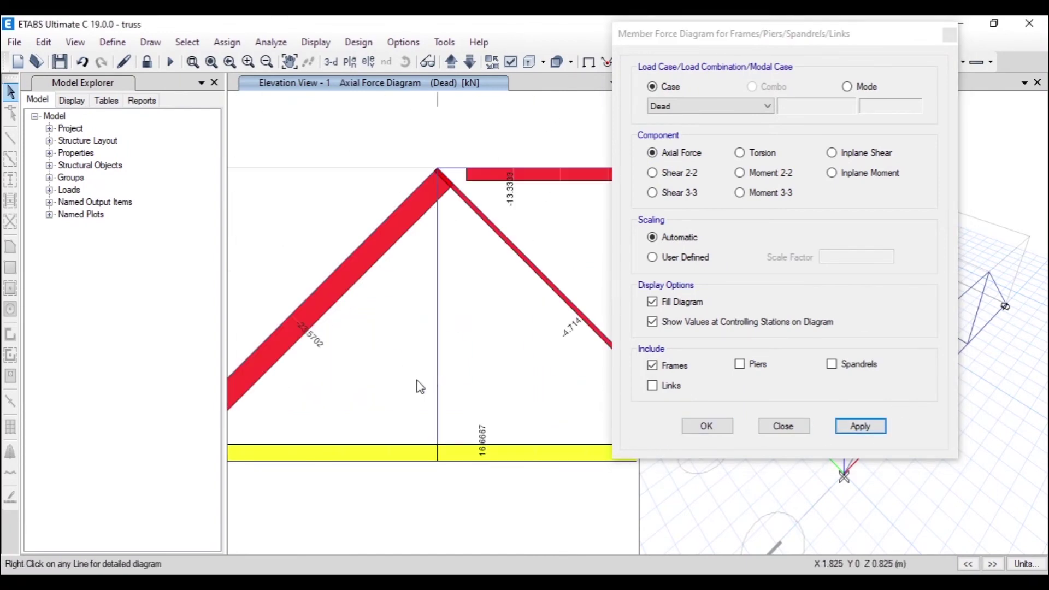
pyautogui.scroll(-2, 431, 382)
pyautogui.moveTo(388, 343)
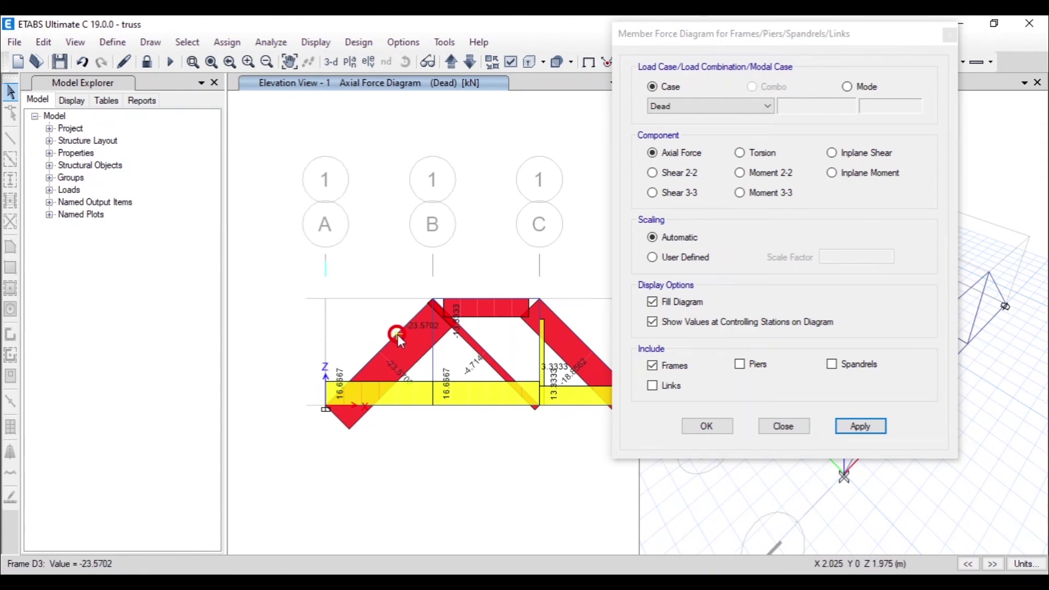
pyautogui.click(705, 426)
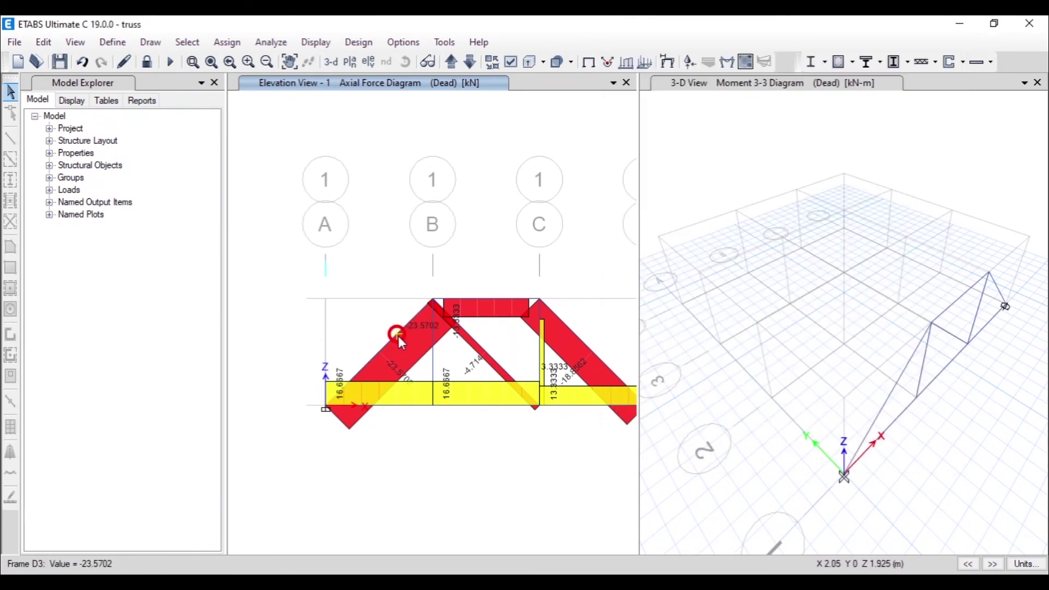
# Open the detailed axial diagram of the inclined member between grids A and B and compare it with the PDF's member force table
pyautogui.rightClick(399, 336)
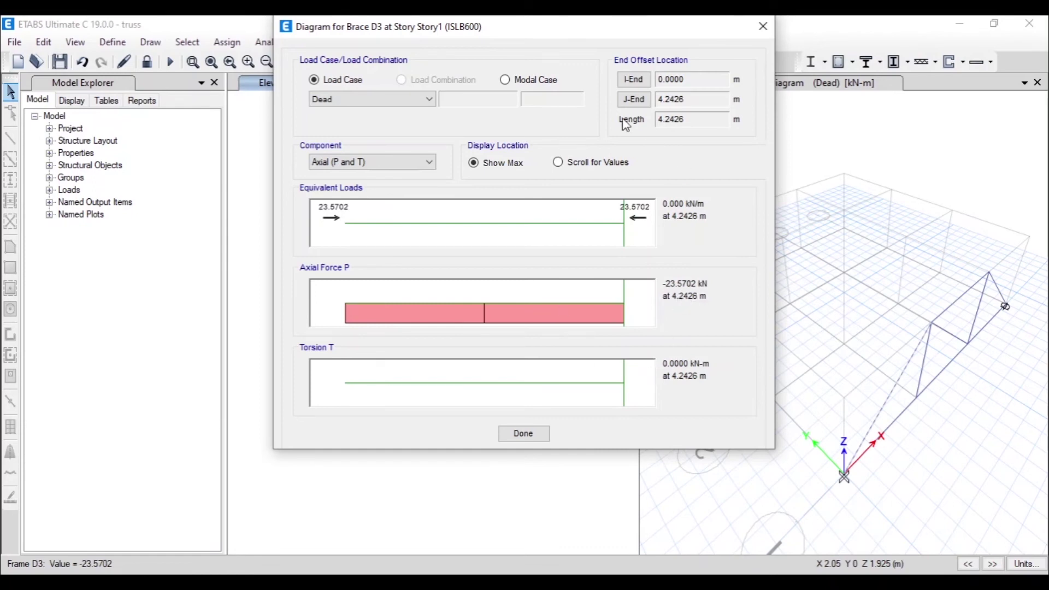
pyautogui.moveTo(565, 28); pyautogui.dragTo(769, 48)
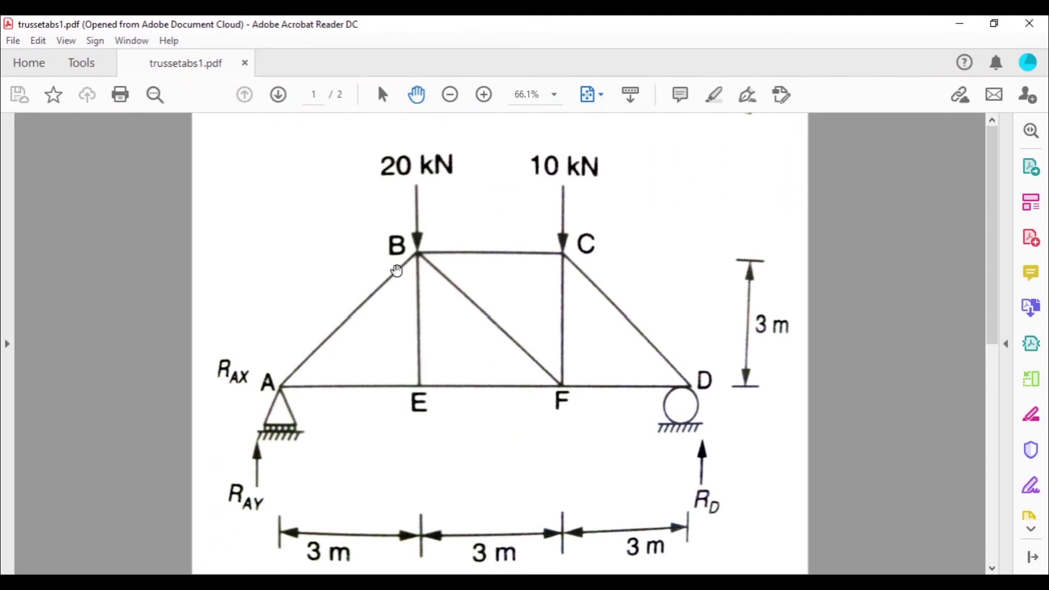
pyautogui.scroll(-5, 410, 328)
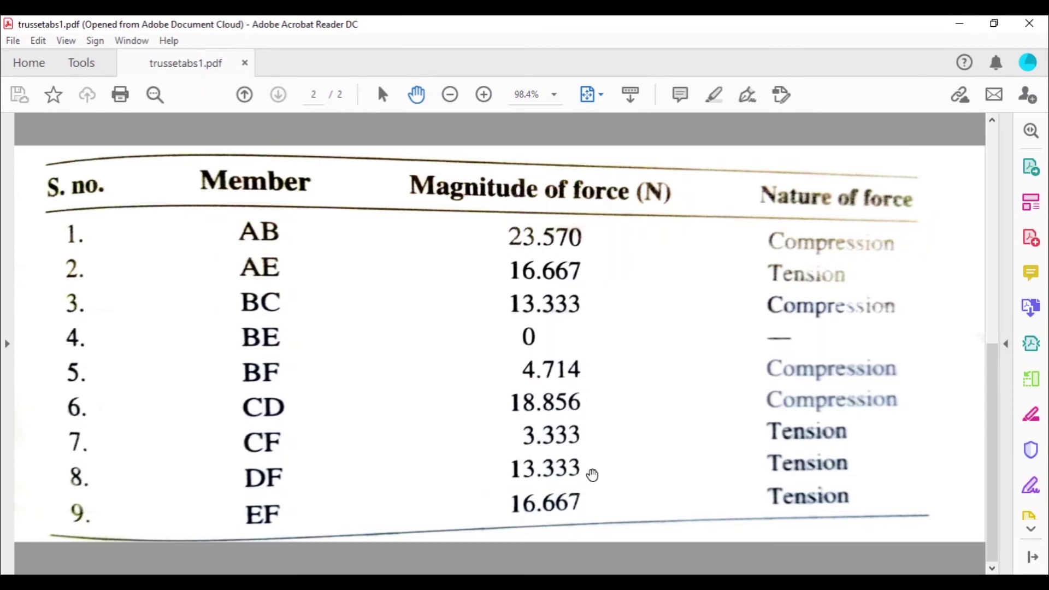
pyautogui.hotkey('alt', 'Tab')
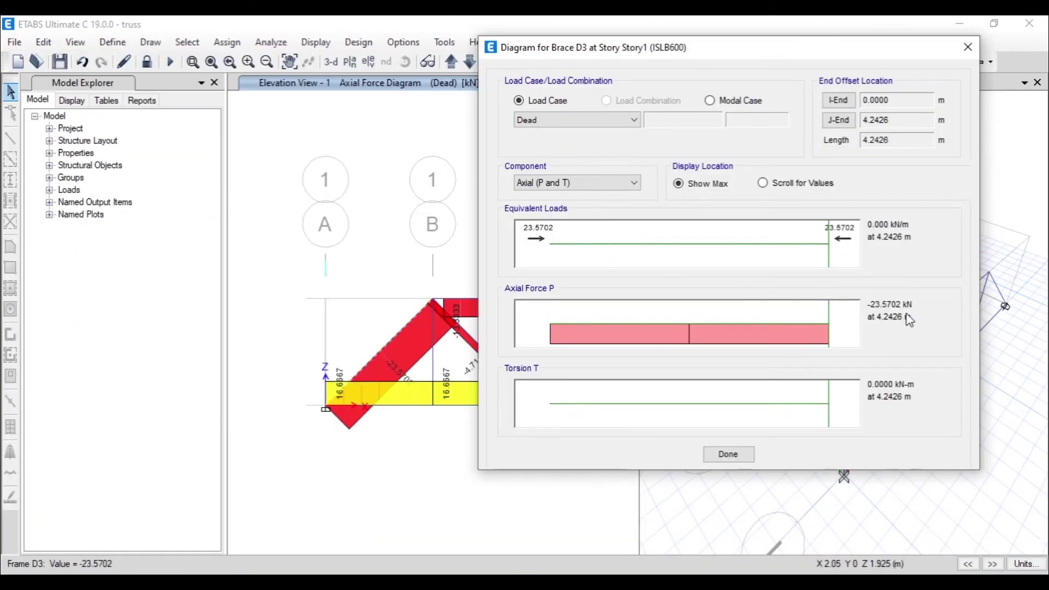
pyautogui.click(730, 456)
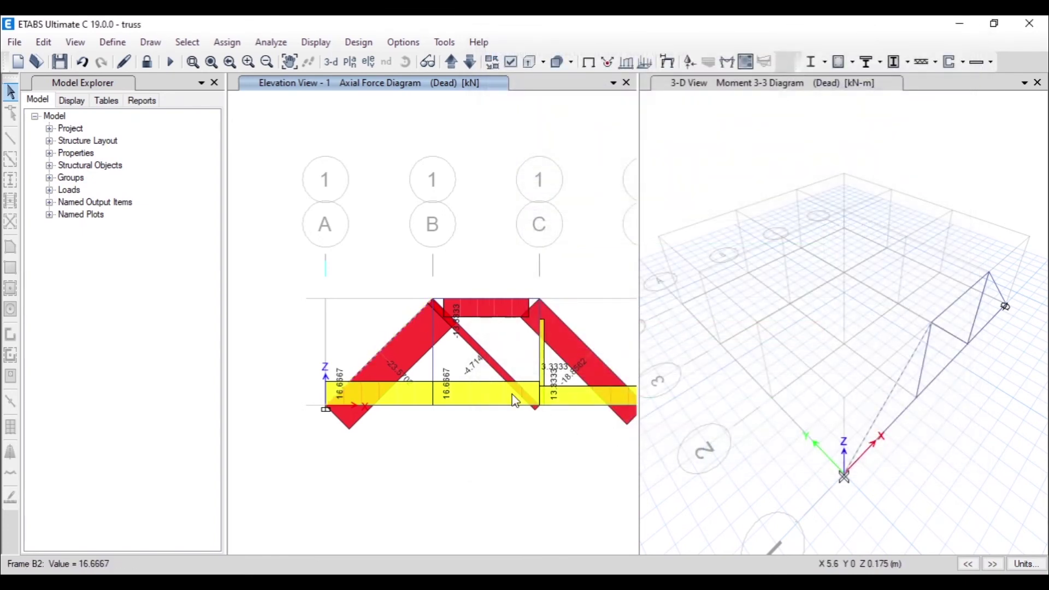
# Check the vertical member at grid B against member BE in the PDF drawing and force table, and return to ETABS
pyautogui.rightClick(435, 369)
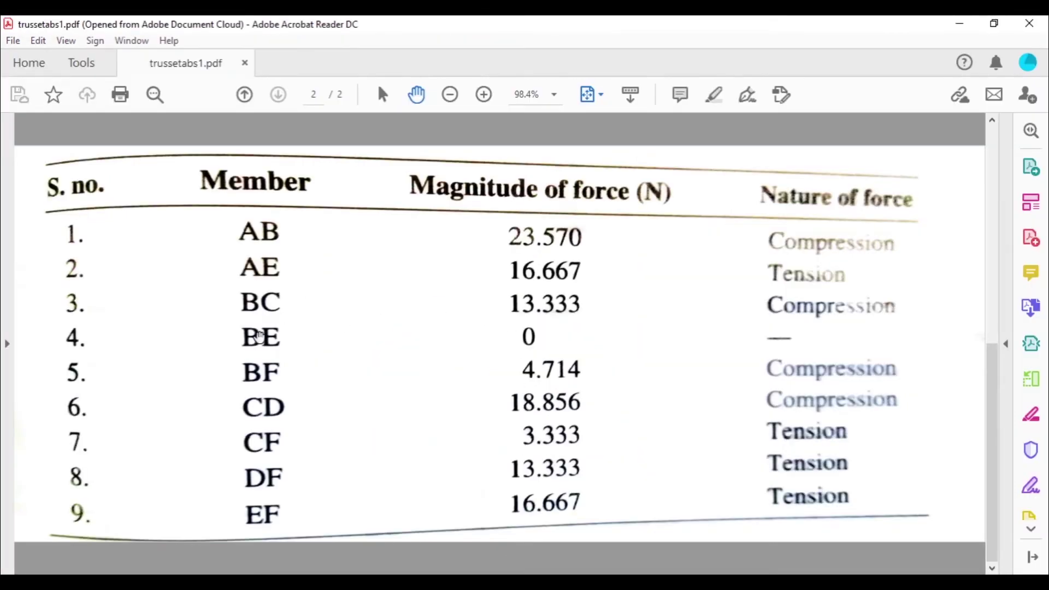
pyautogui.scroll(1, 488, 306)
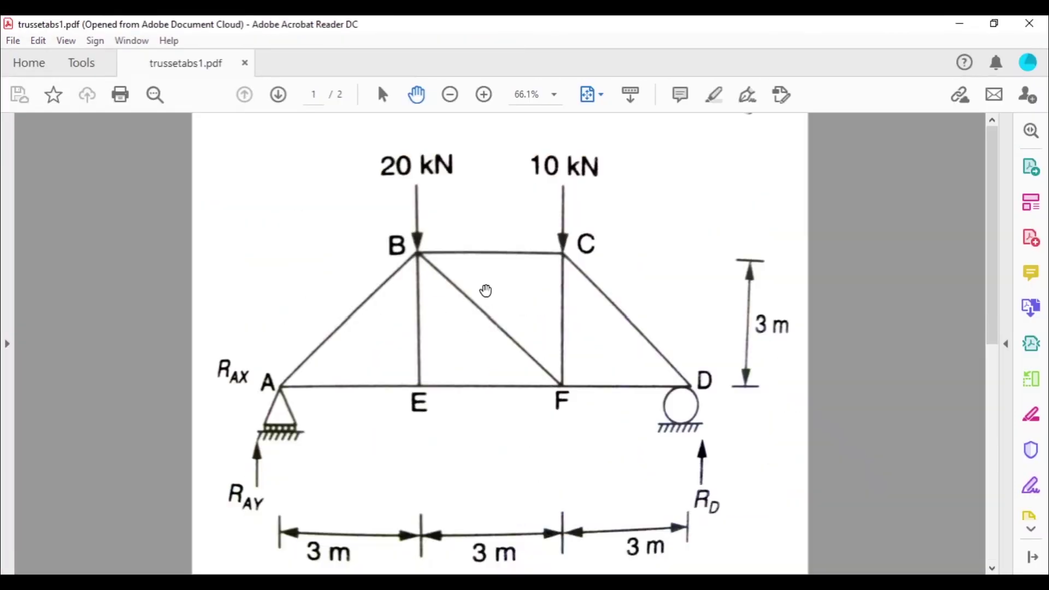
pyautogui.scroll(-1, 426, 386)
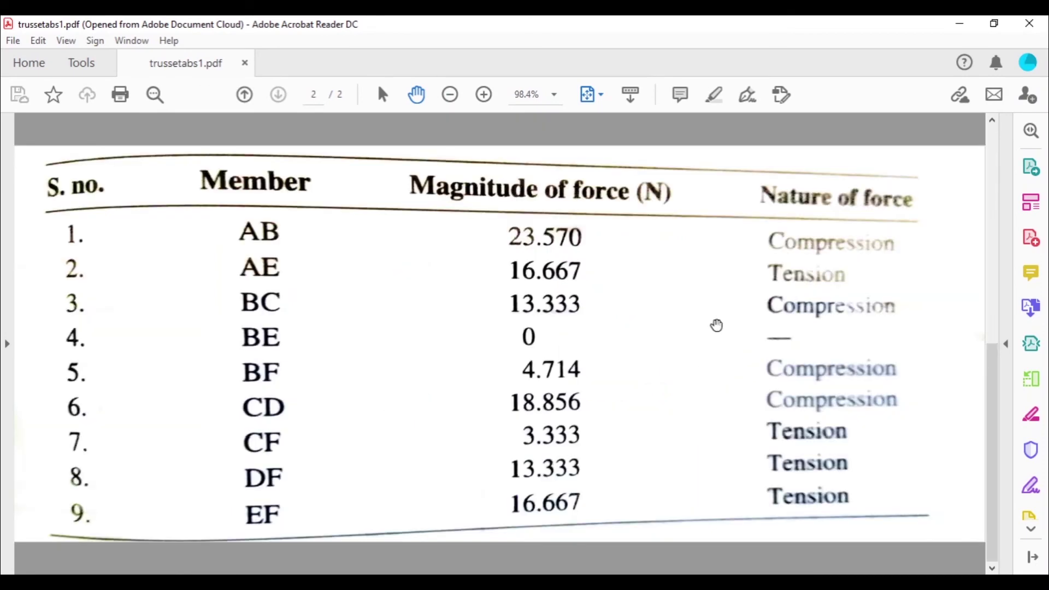
pyautogui.click(537, 582)
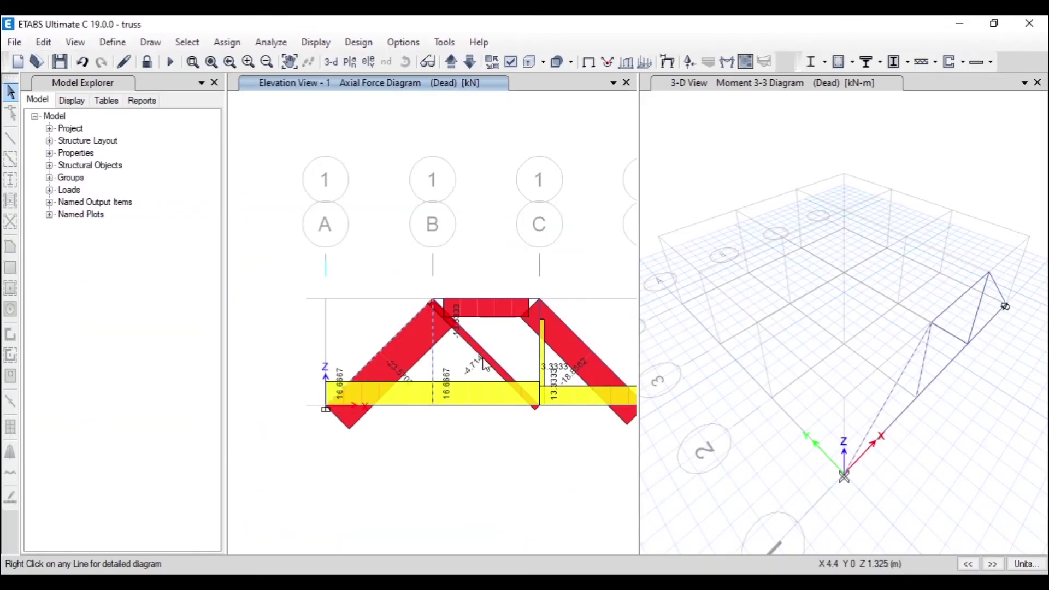
# Open the detailed axial diagram of the bottom chord member between grids B and C and compare it with member EF in the PDF's force table
pyautogui.moveTo(444, 405)
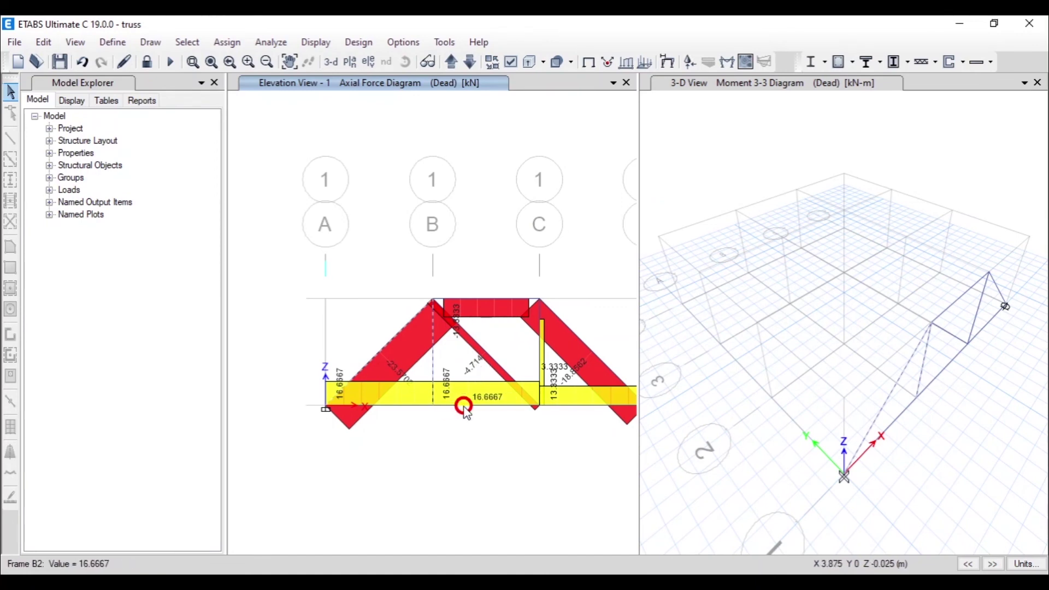
pyautogui.rightClick(464, 406)
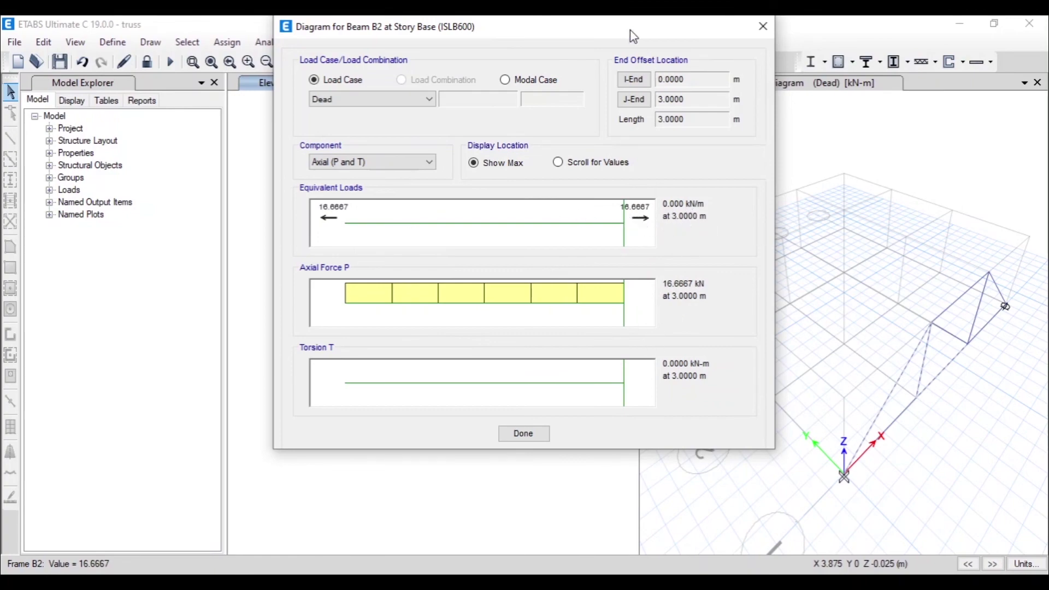
pyautogui.moveTo(630, 30); pyautogui.dragTo(770, 47)
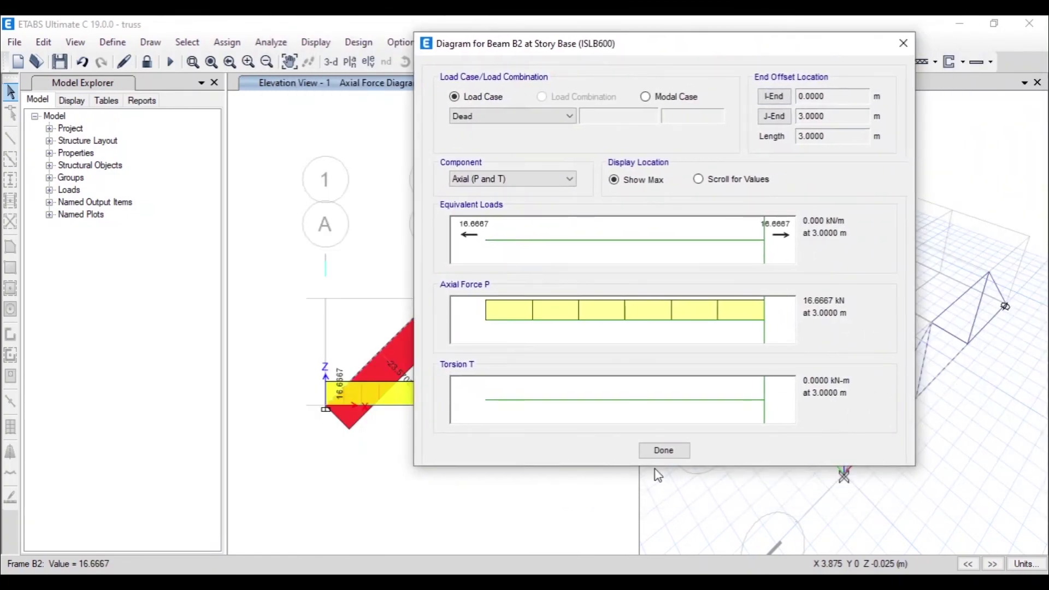
pyautogui.click(525, 583)
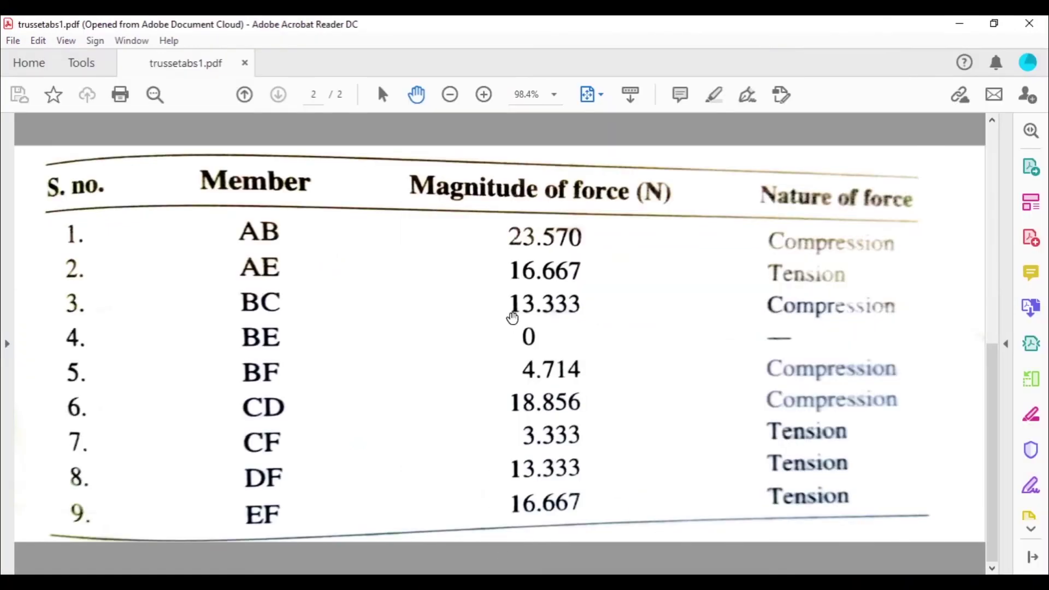
pyautogui.scroll(2, 513, 317)
pyautogui.scroll(-2, 514, 364)
pyautogui.hotkey('alt', 'Tab')
pyautogui.click(904, 43)
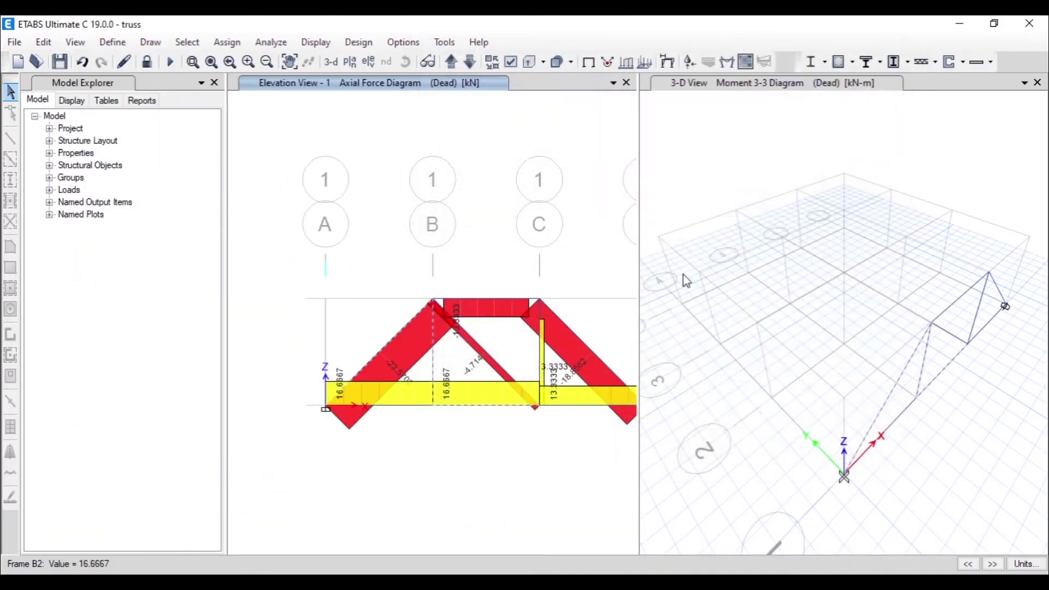
pyautogui.rightClick(586, 385)
pyautogui.press('Escape')
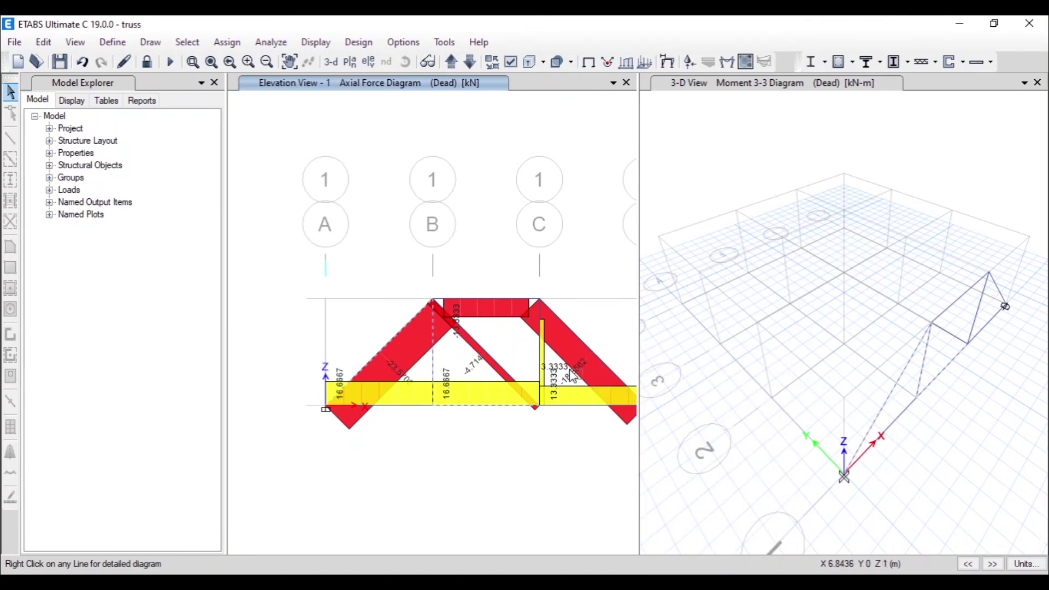
pyautogui.rightClick(562, 365)
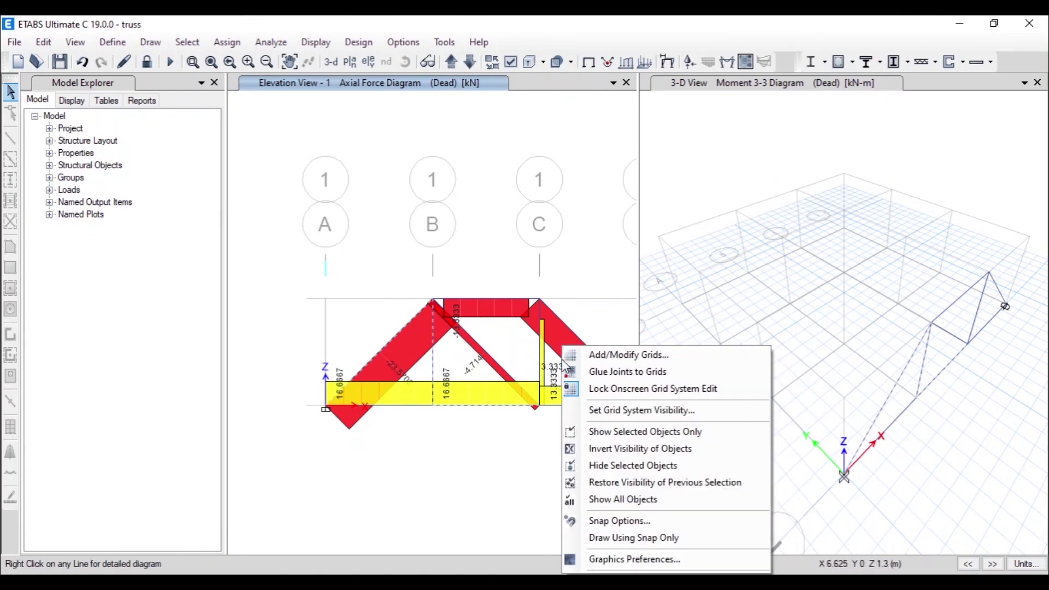
pyautogui.press('Escape')
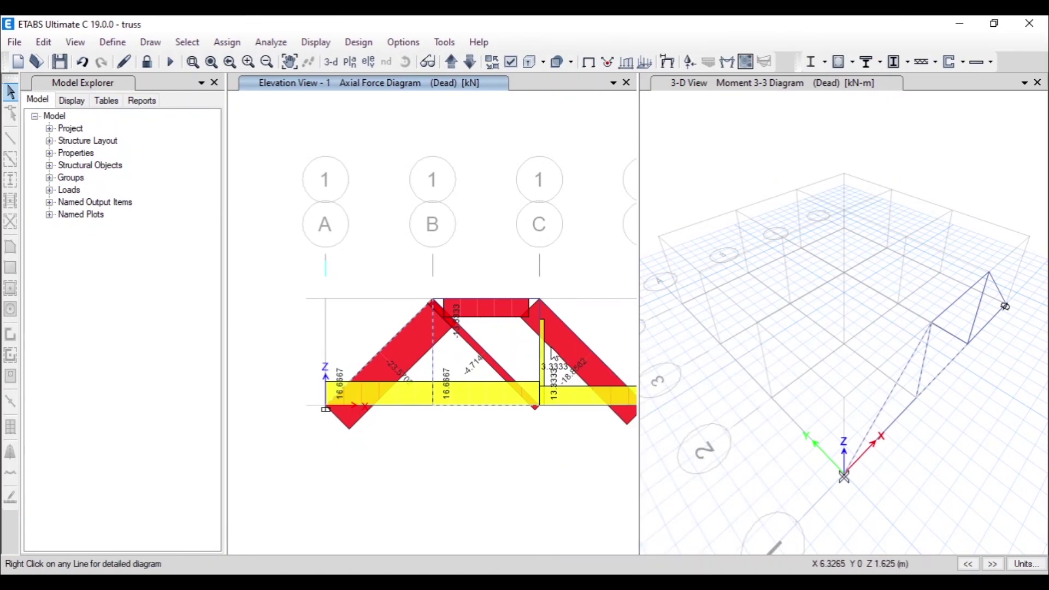
# Open the detailed axial diagram of the bottom chord member between grids C and D, compare it with the PDF's force table, and close it
pyautogui.rightClick(566, 406)
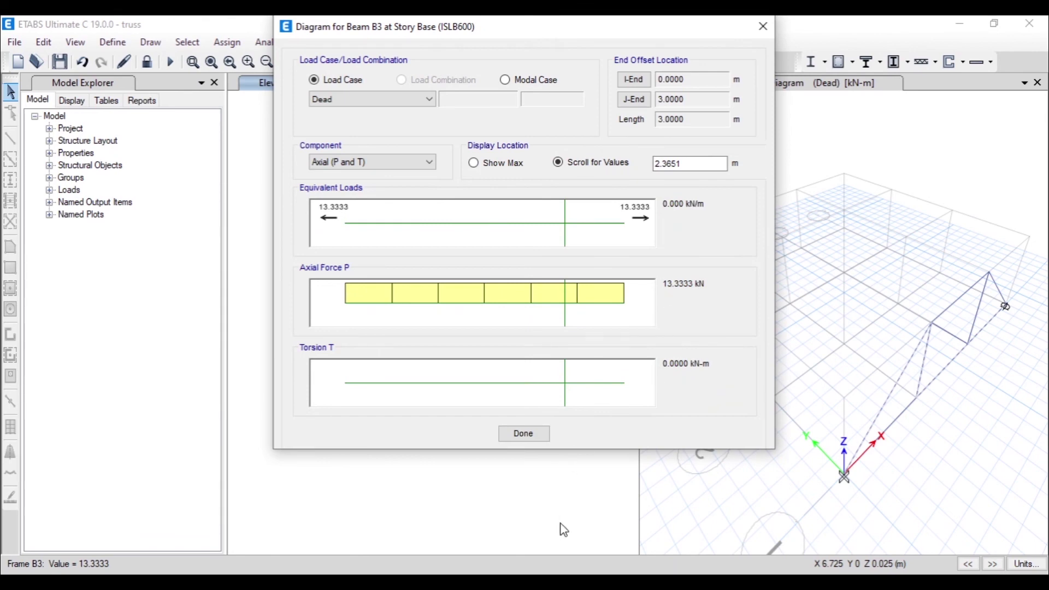
pyautogui.hotkey('alt', 'Tab')
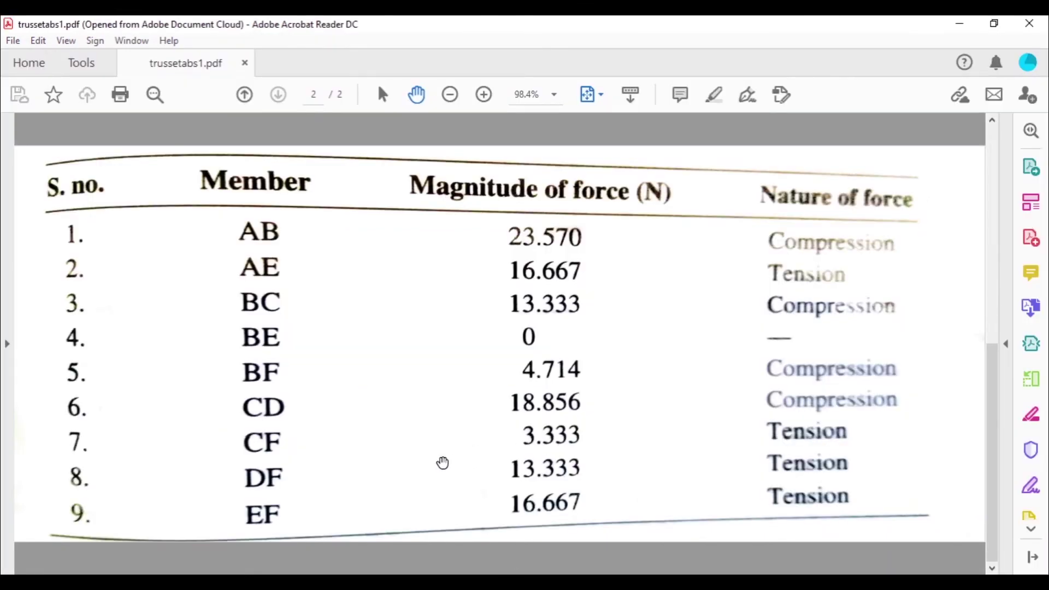
pyautogui.scroll(1, 541, 251)
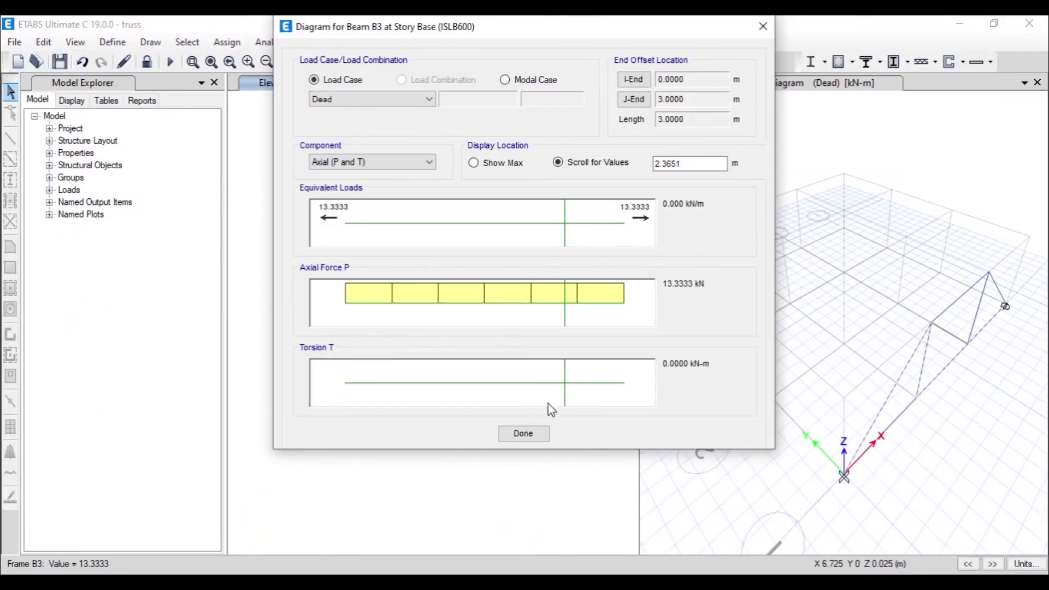
pyautogui.click(524, 434)
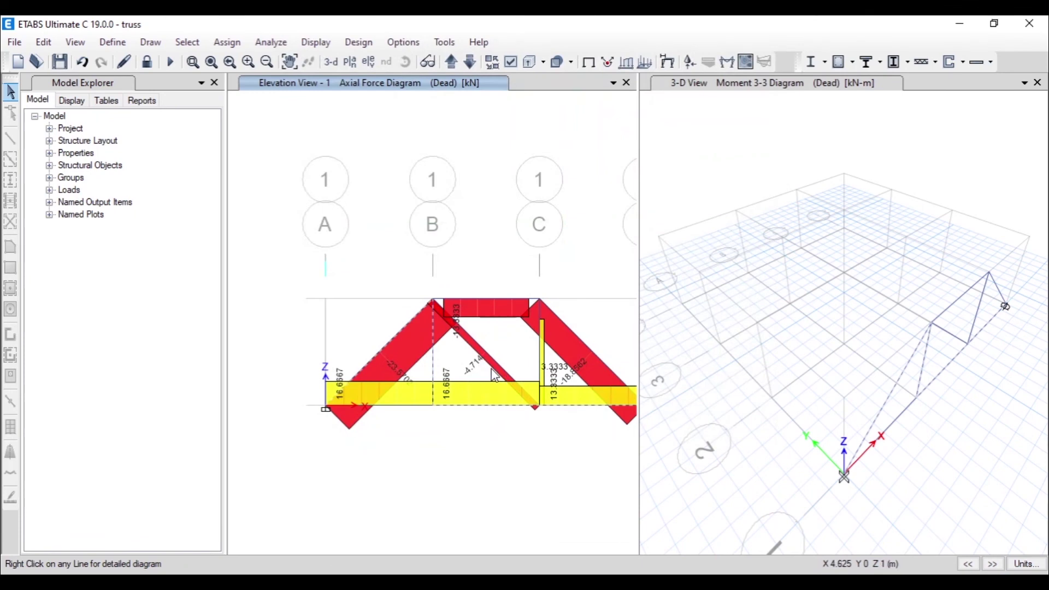
# Inspect the detailed axial diagram of the diagonal from grid B's top joint to grid C's base joint, close it and recheck the member in elevation
pyautogui.click(496, 373)
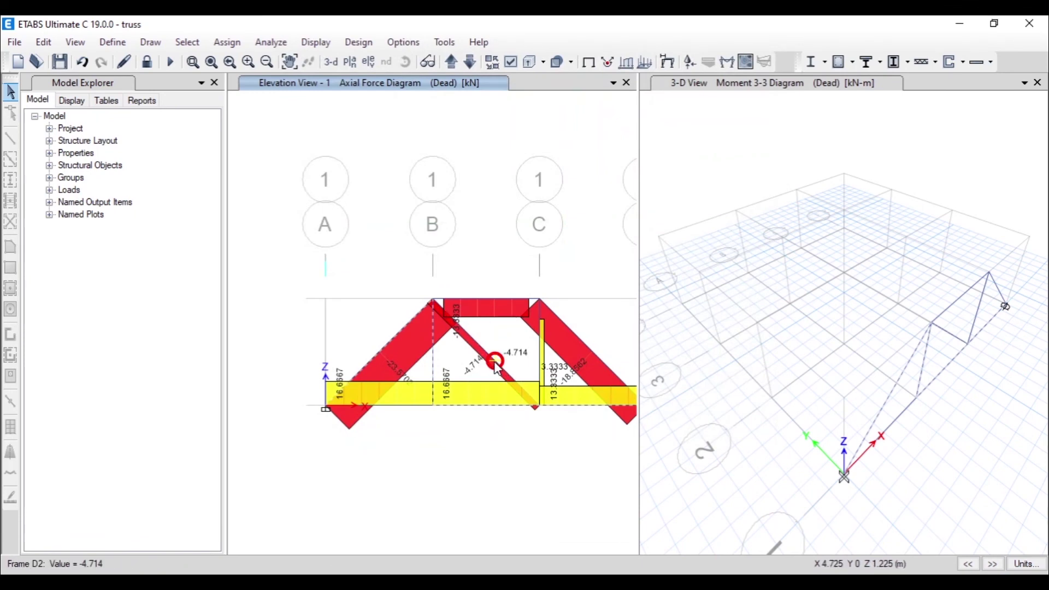
pyautogui.rightClick(497, 370)
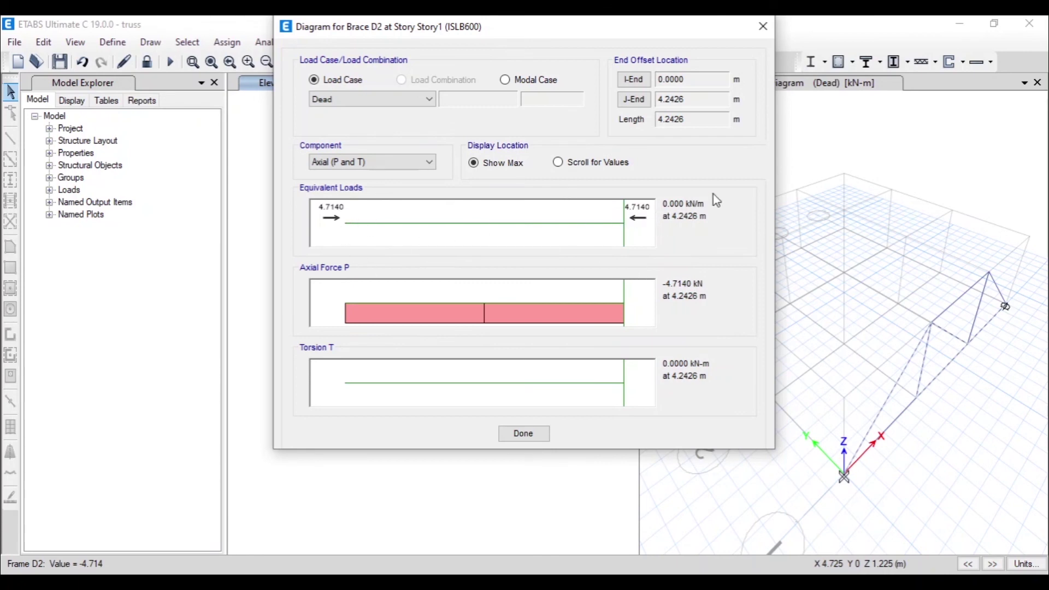
pyautogui.click(754, 36)
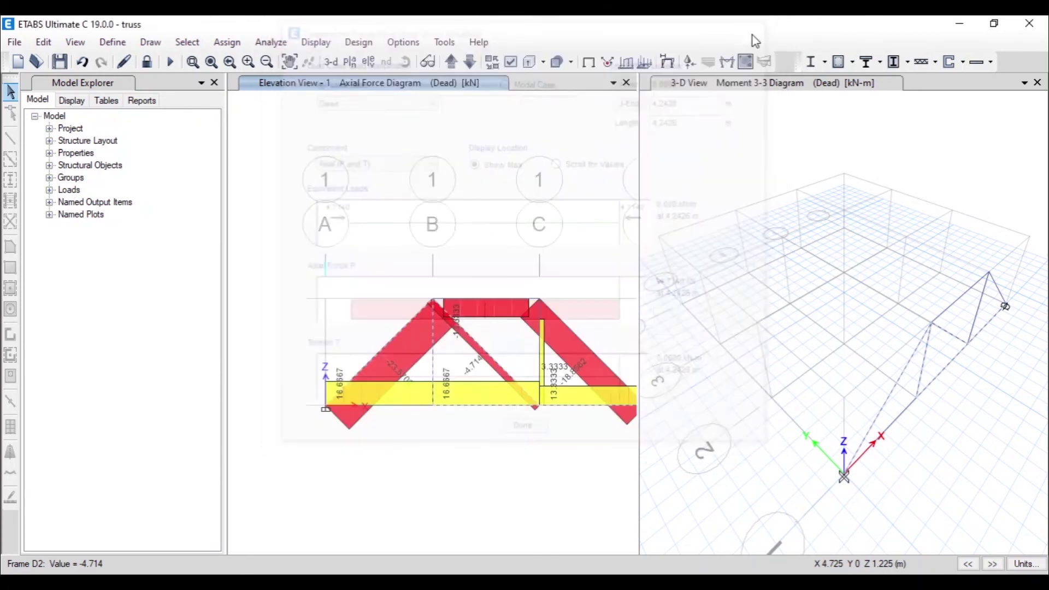
pyautogui.scroll(-2, 421, 349)
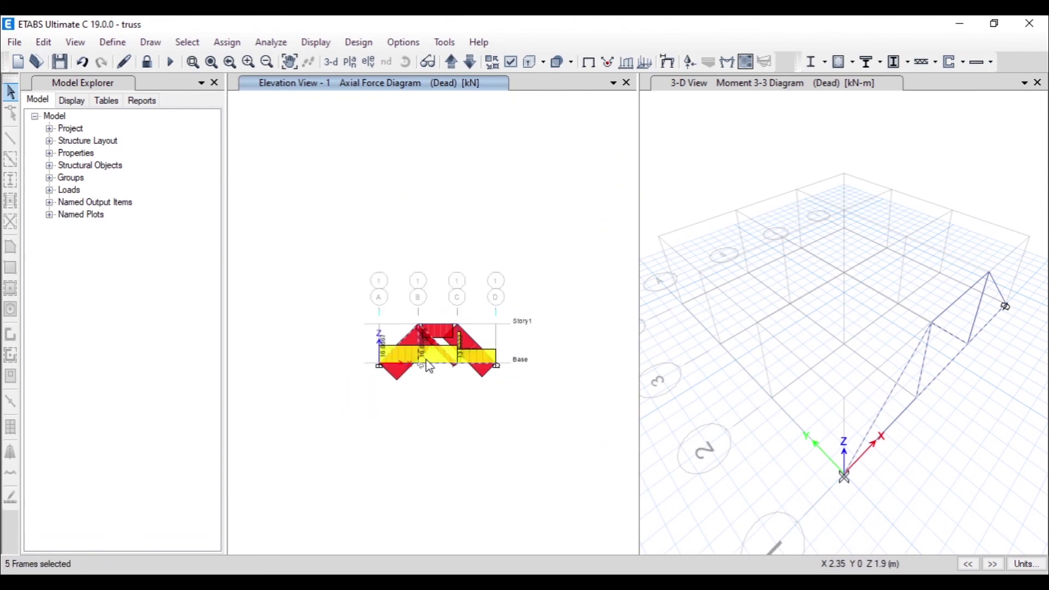
pyautogui.scroll(1, 426, 359)
pyautogui.scroll(1, 473, 336)
pyautogui.scroll(-1, 474, 337)
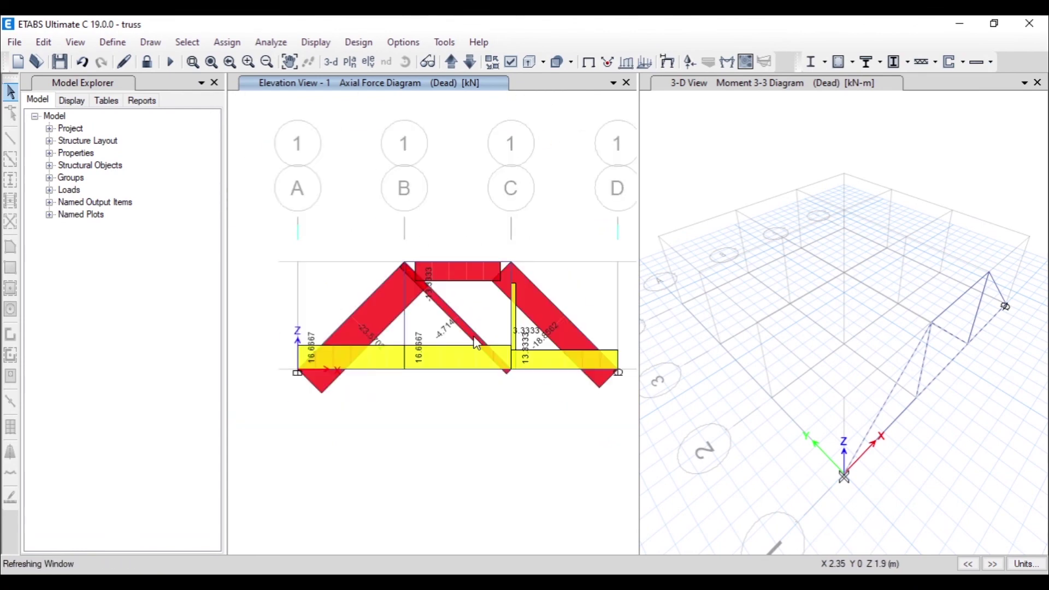
pyautogui.moveTo(476, 341)
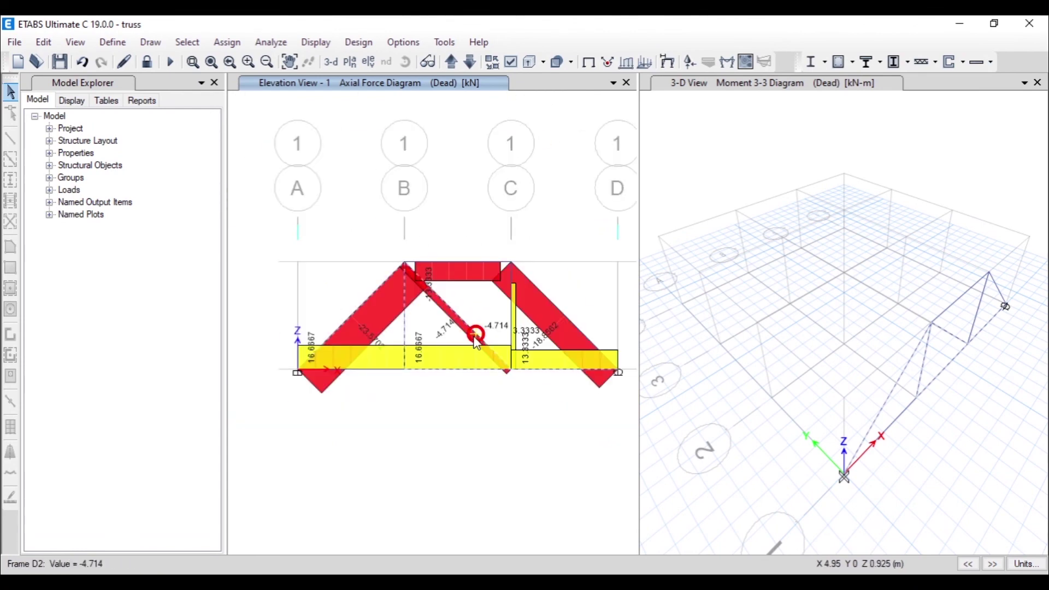